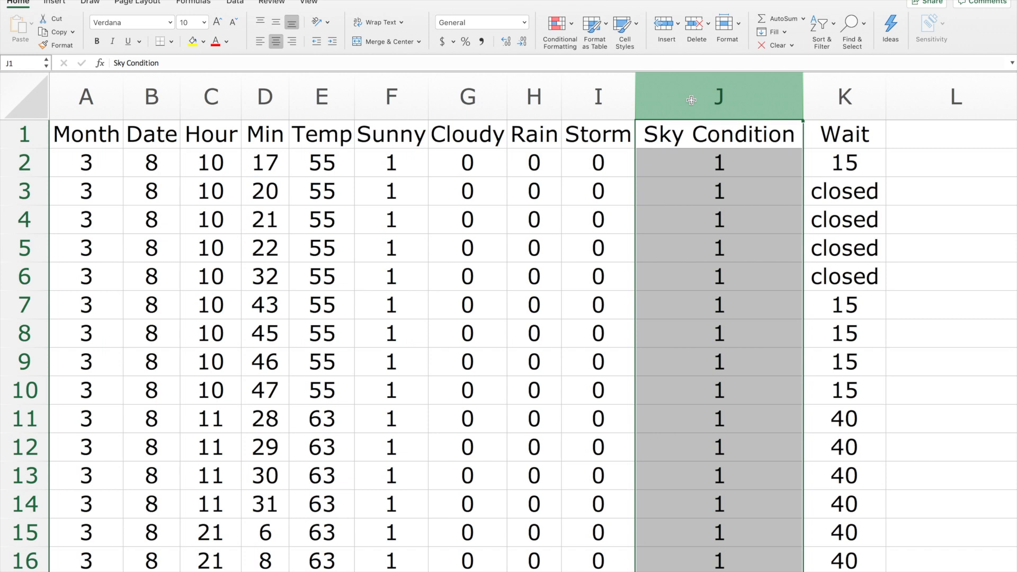
Review the entries in the Wait column, checking both the closed rows and the numeric wait times.
left_click(859, 167)
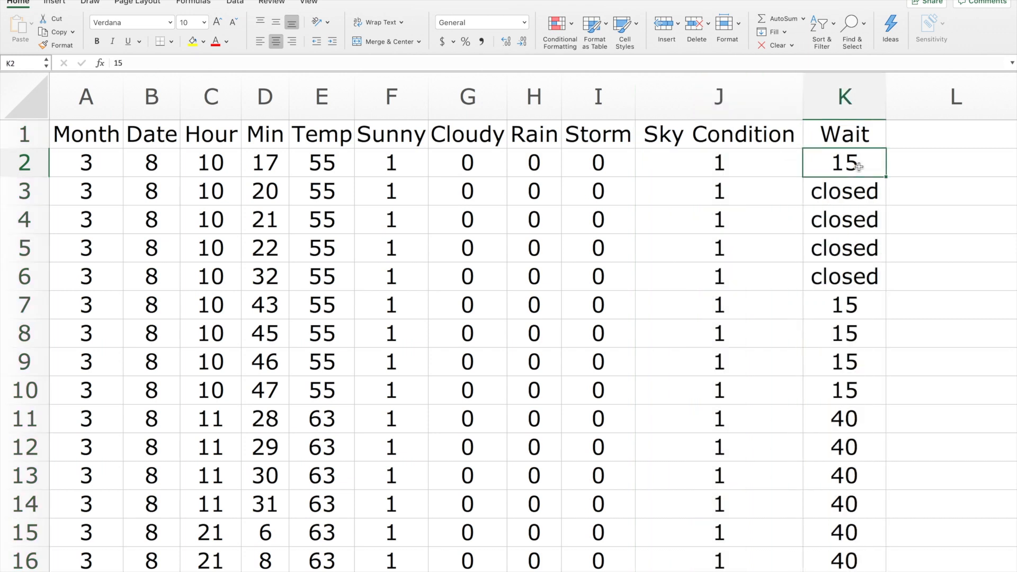
left_click_drag(859, 194, 858, 269)
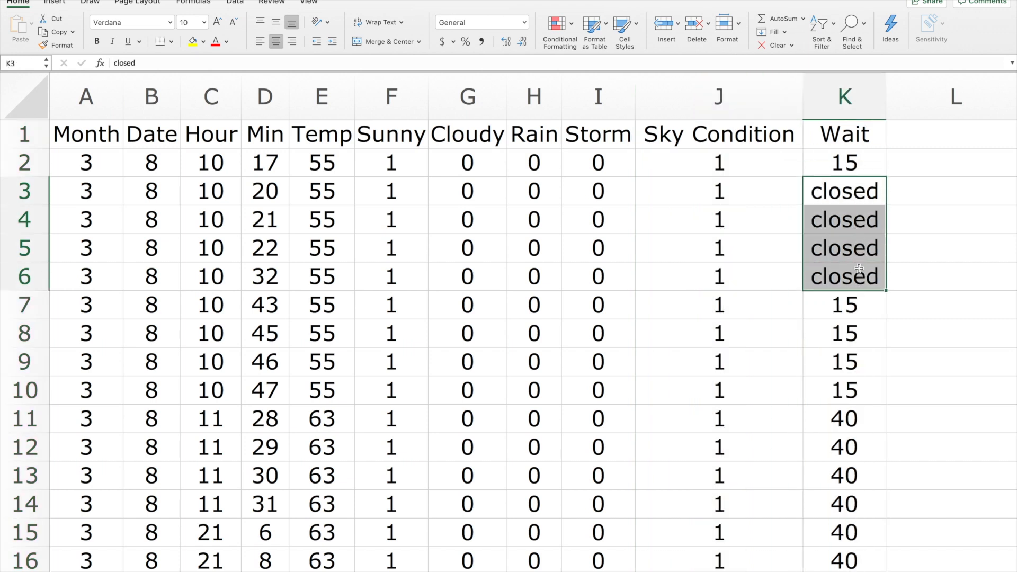
left_click(863, 337)
left_click(858, 422)
scroll(858, 423, "down", 10)
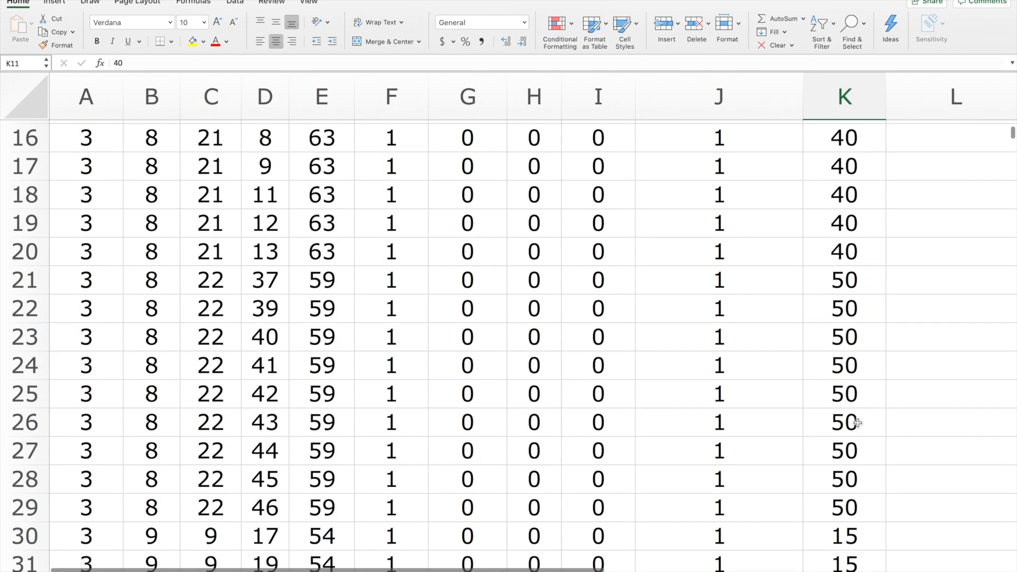
scroll(858, 422, "up", 10)
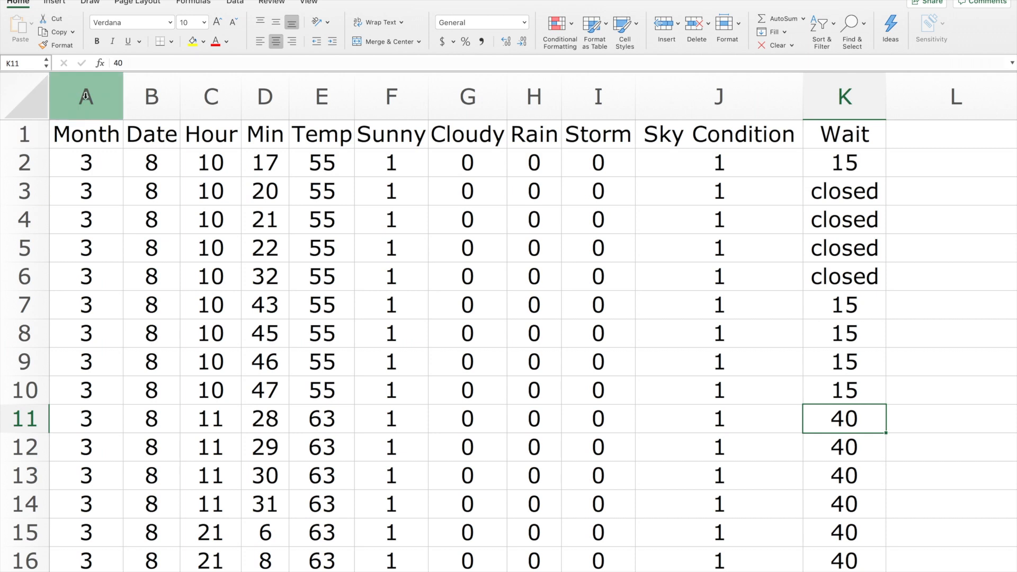
Sort the data in columns A through K by the Wait column's values, from largest to smallest, keeping the header row.
left_click_drag(86, 93, 833, 91)
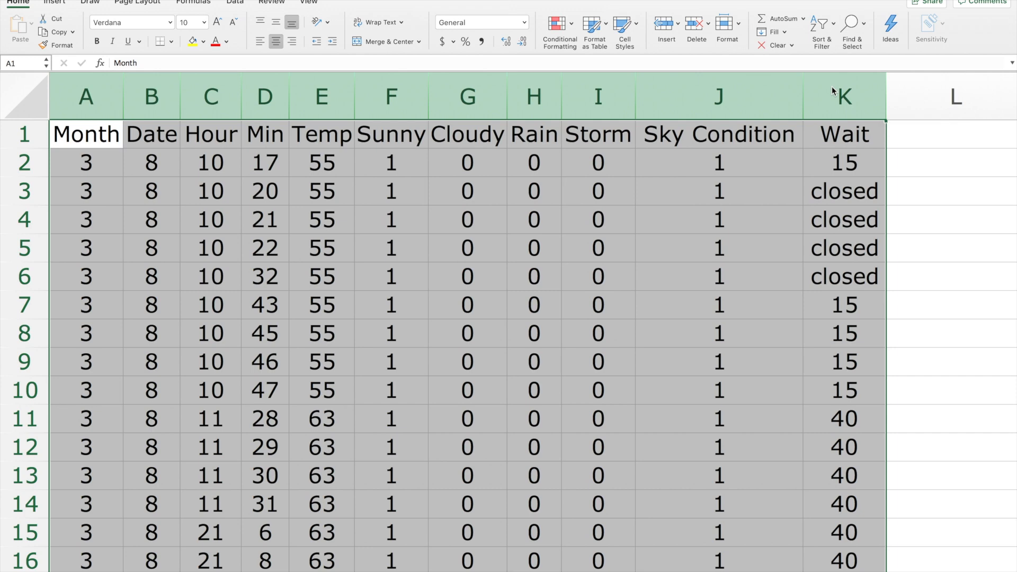
left_click(234, 2)
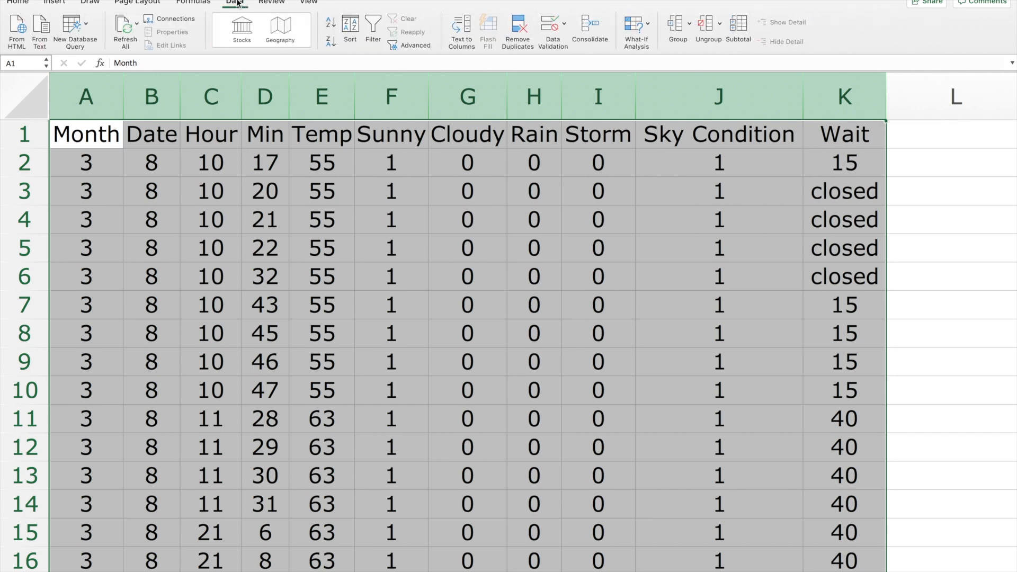
left_click(353, 28)
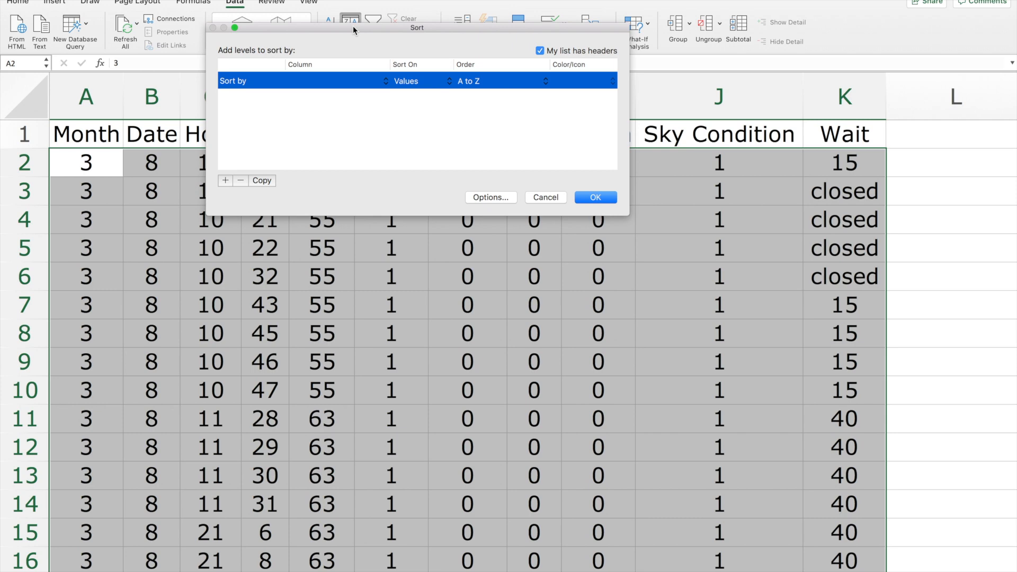
left_click(386, 82)
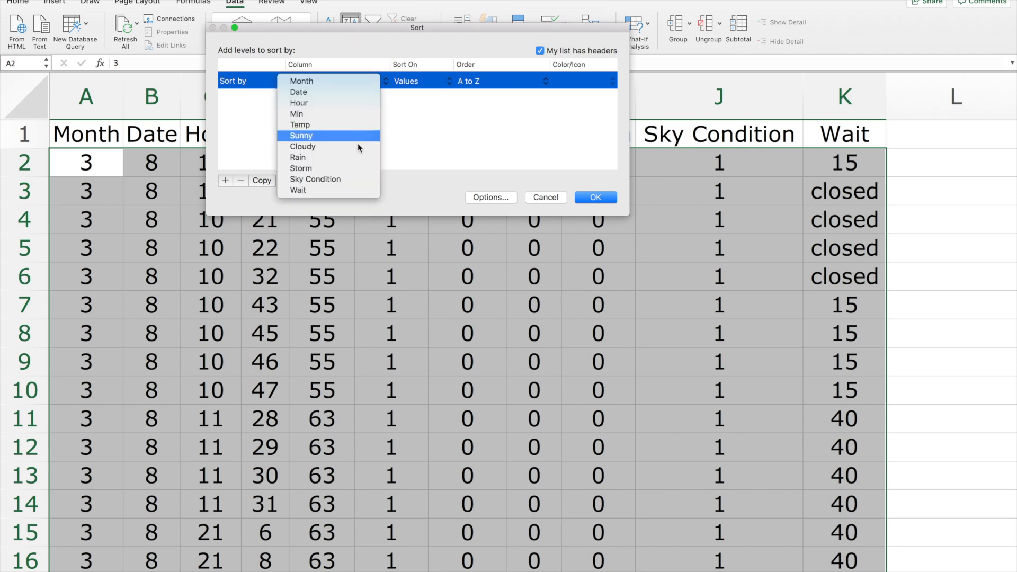
left_click(350, 191)
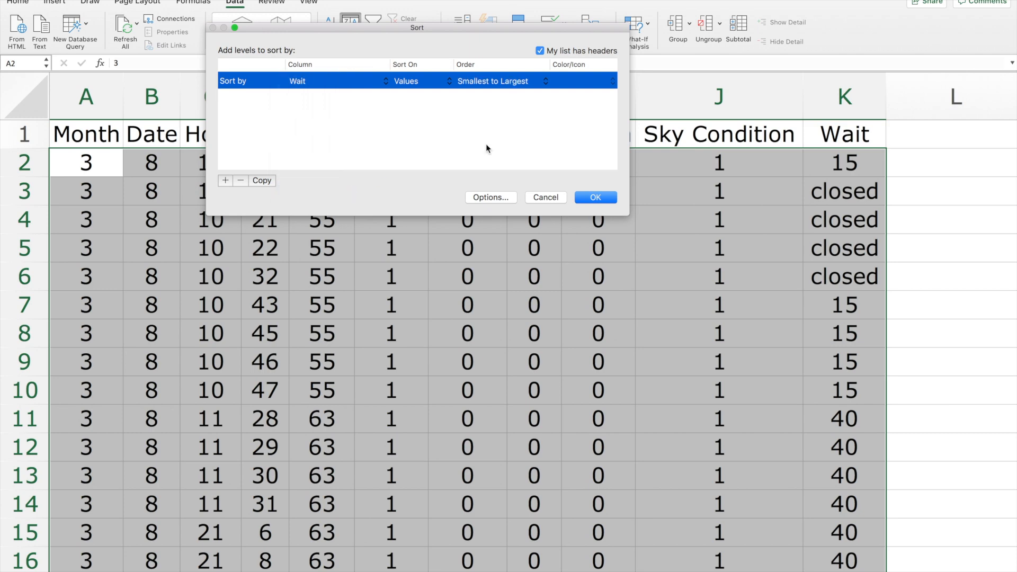
left_click(546, 84)
left_click(526, 92)
left_click(596, 198)
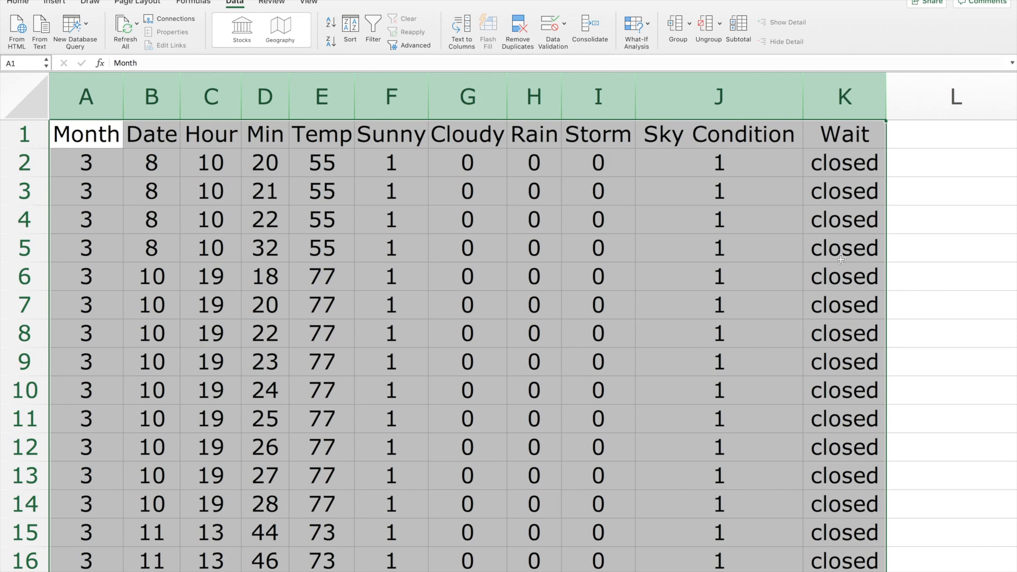
Examine where the closed entries end in the sorted Wait column and which rows hold the longest numeric waits.
scroll(844, 241, "down", 7)
scroll(841, 259, "down", 9)
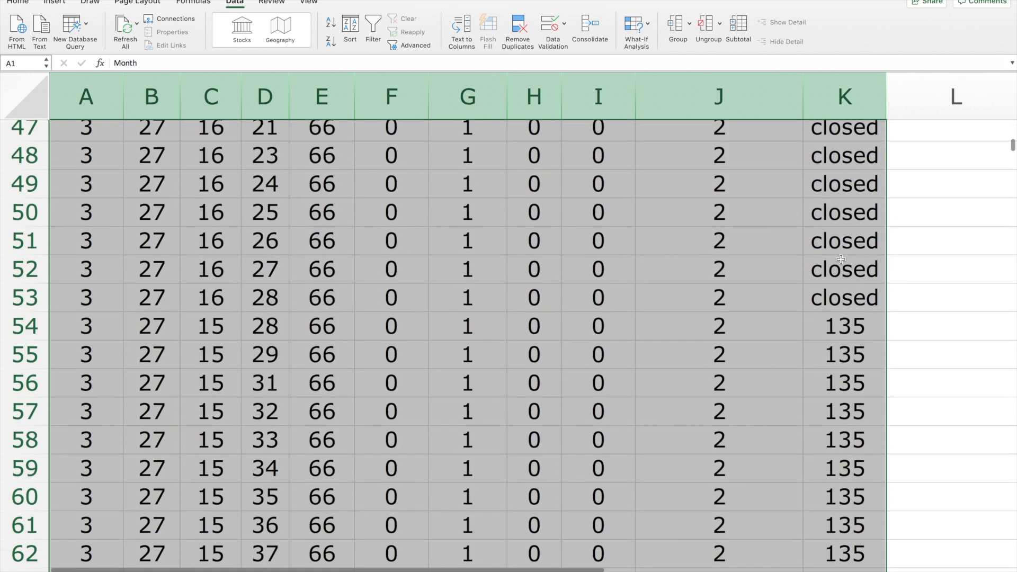
scroll(842, 260, "up", 1)
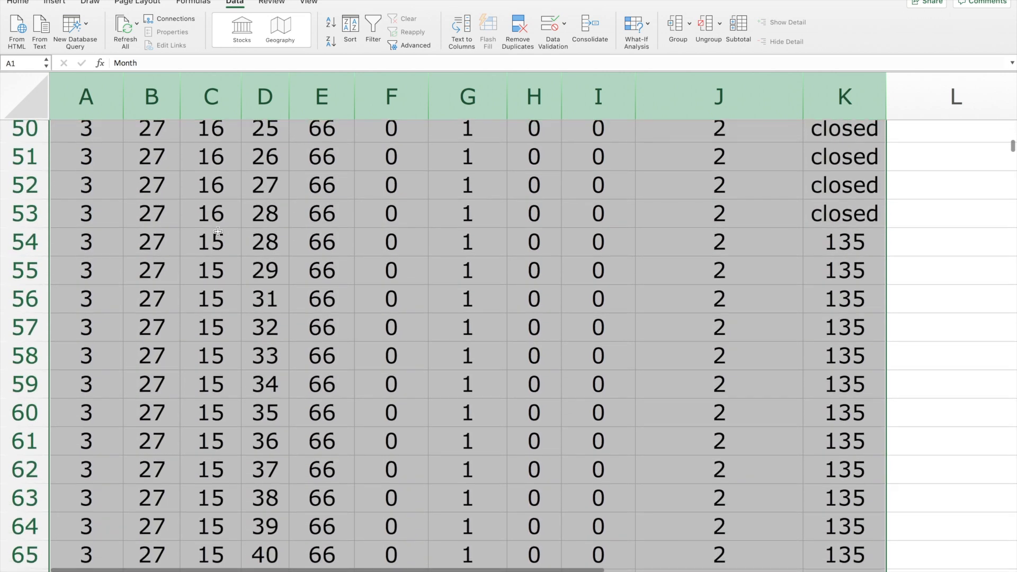
left_click(46, 233)
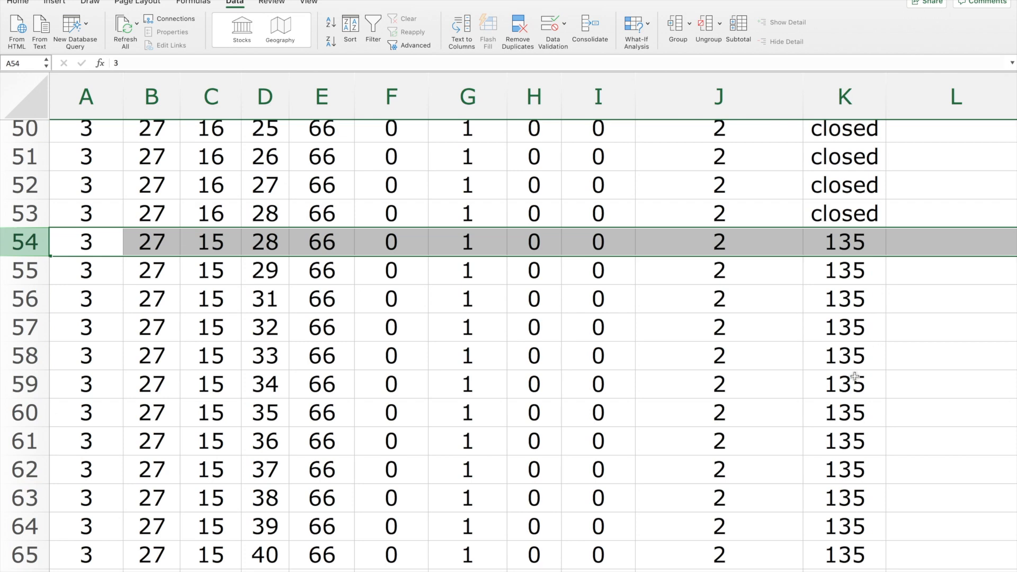
scroll(878, 239, "down", 6)
left_click(845, 218)
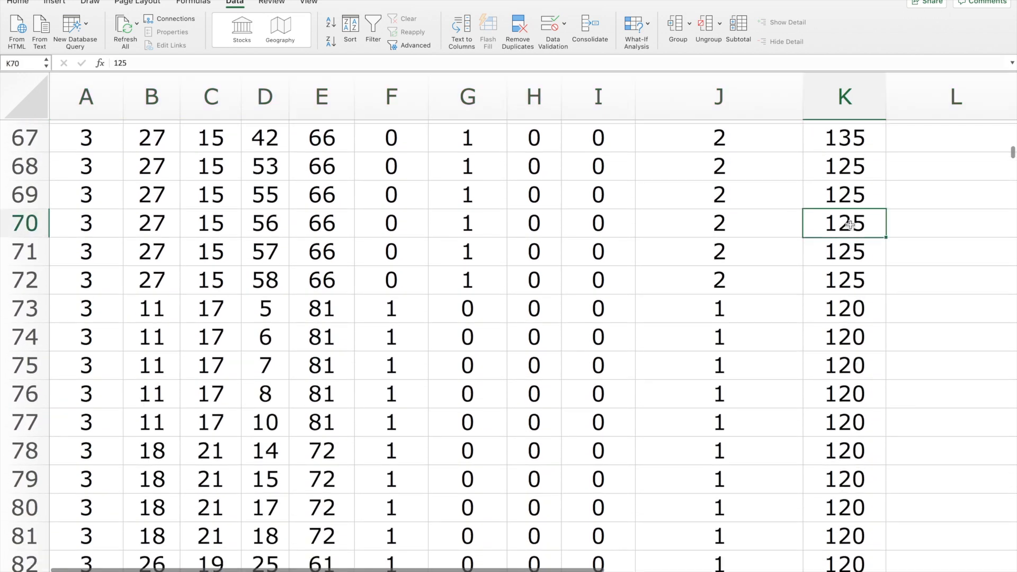
Check the descending wait times down the Wait column as far as the last data row, and select that row.
scroll(861, 443, "down", 20)
scroll(862, 443, "down", 20)
left_click(848, 331)
scroll(857, 419, "down", 1)
scroll(857, 419, "down", 20)
scroll(858, 419, "down", 20)
scroll(857, 419, "down", 20)
scroll(858, 419, "up", 7)
scroll(857, 419, "up", 16)
scroll(857, 419, "up", 4)
scroll(857, 419, "down", 1)
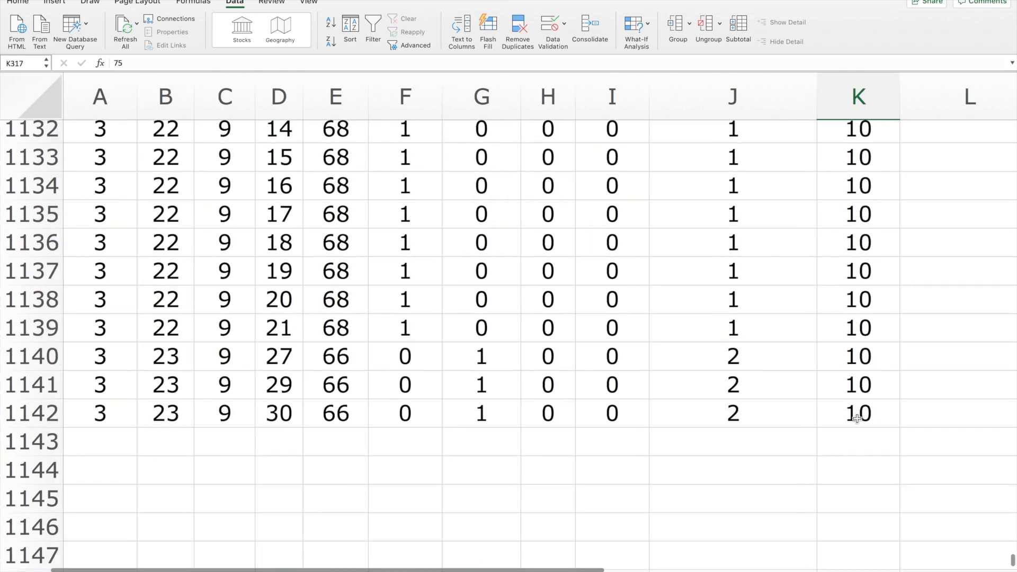
left_click(33, 414)
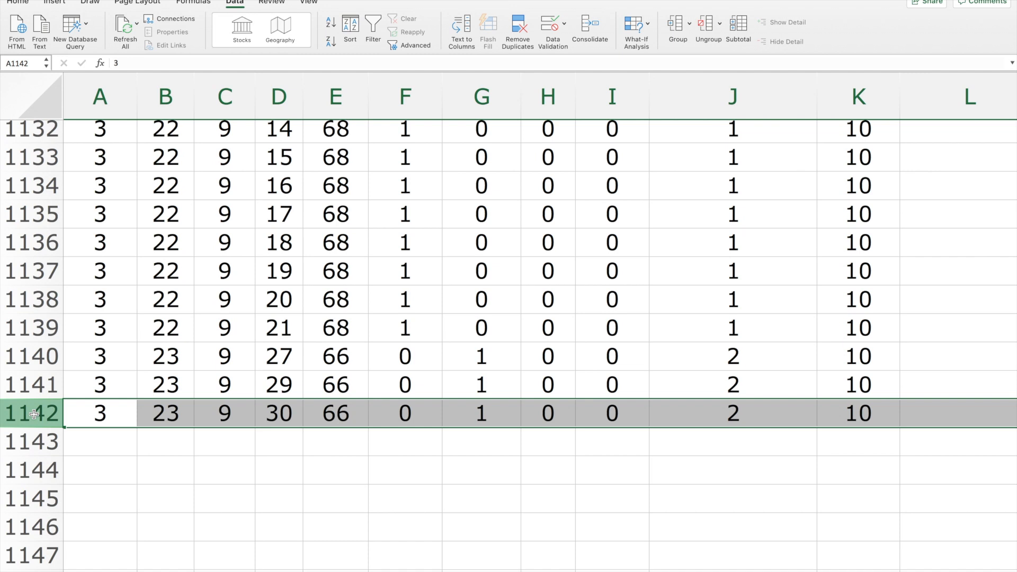
Highlight the Wait column, and select all the data columns from Month through Wait.
scroll(692, 297, "up", 10)
scroll(693, 297, "up", 20)
scroll(692, 297, "up", 10)
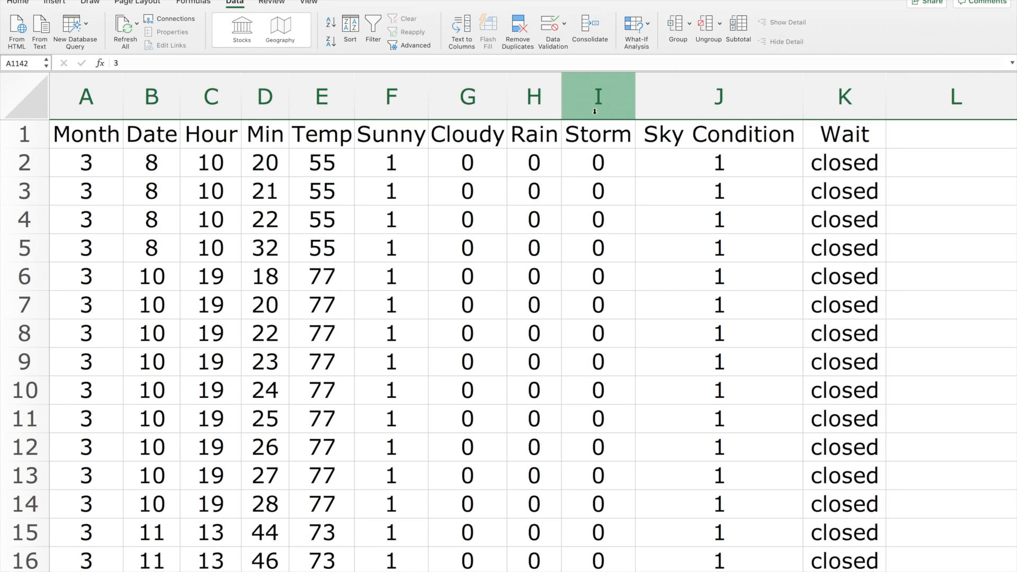
left_click(841, 90)
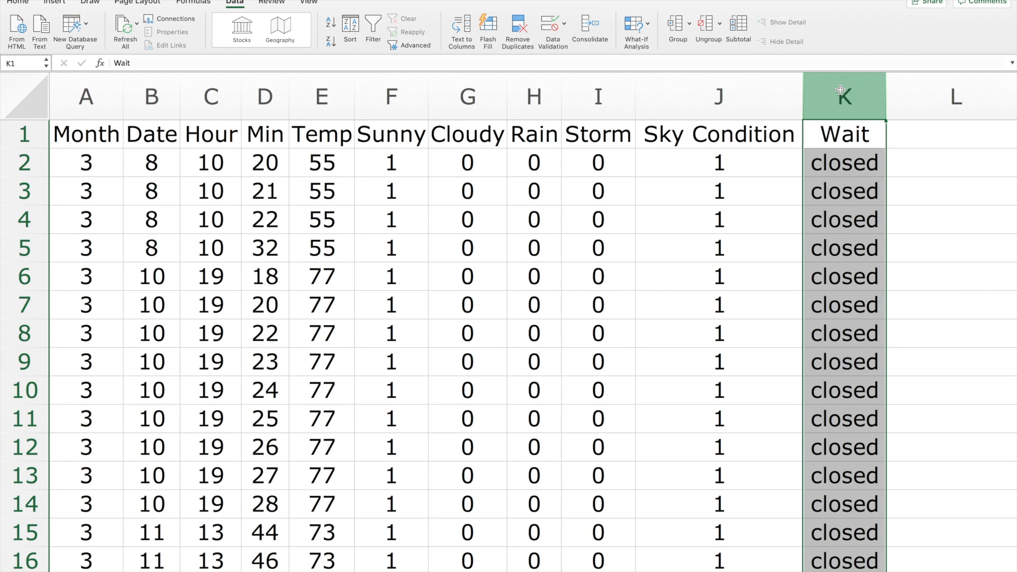
left_click_drag(85, 94, 727, 63)
left_click_drag(807, 65, 831, 77)
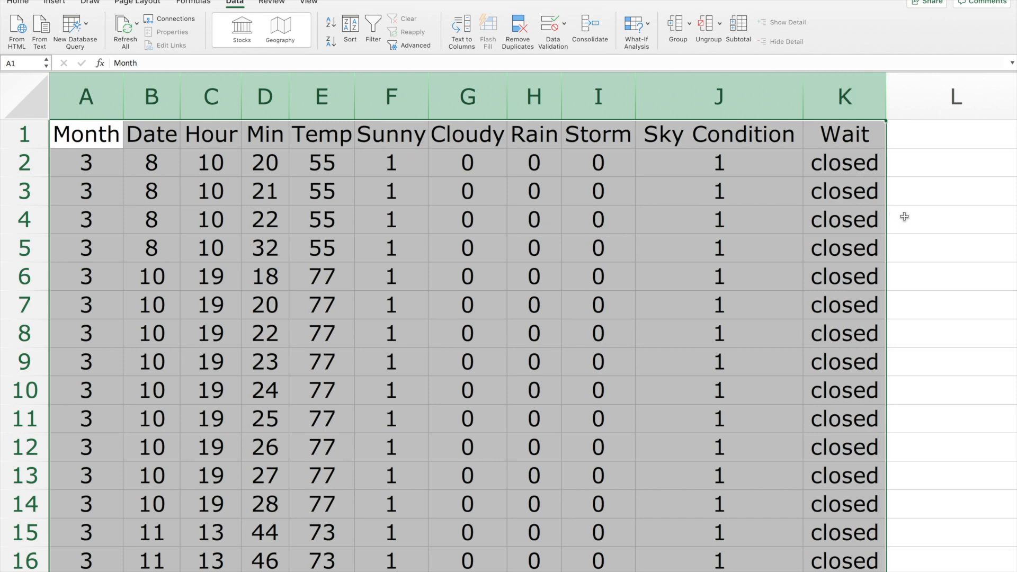
Look over the selected columns from the header row to beyond the last data row and back.
scroll(905, 217, "right", 10)
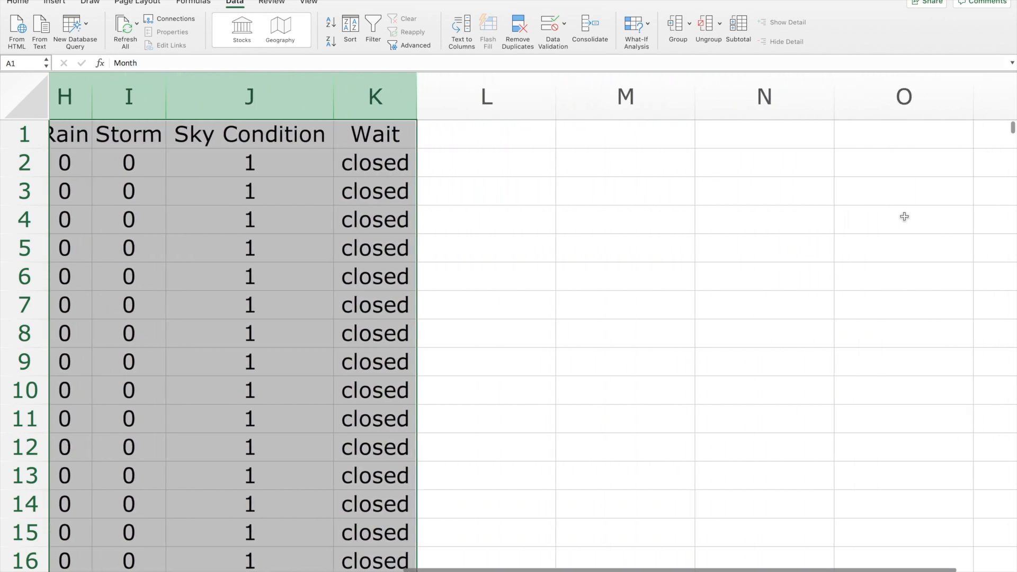
scroll(386, 195, "left", 3)
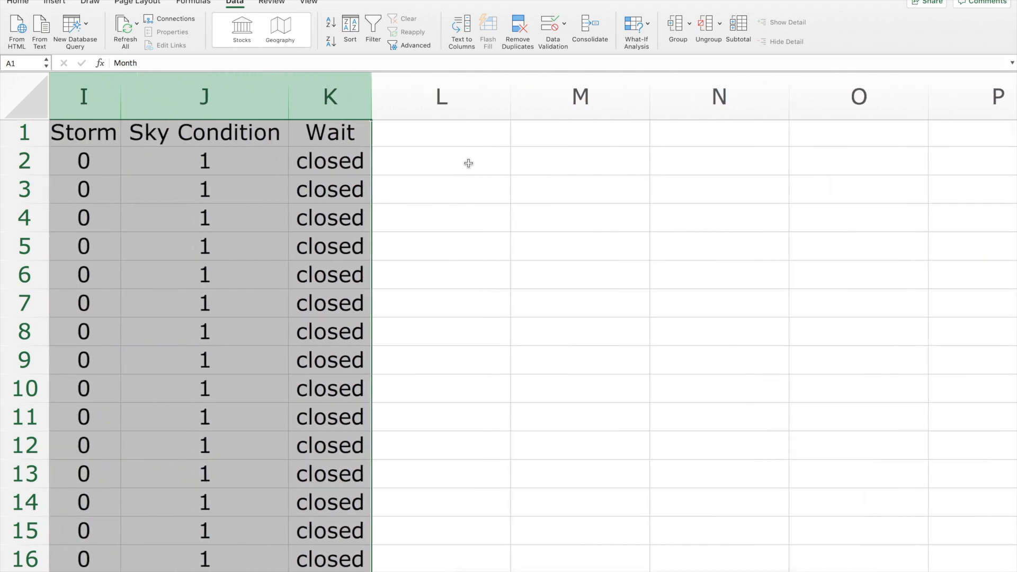
scroll(451, 238, "down", 20)
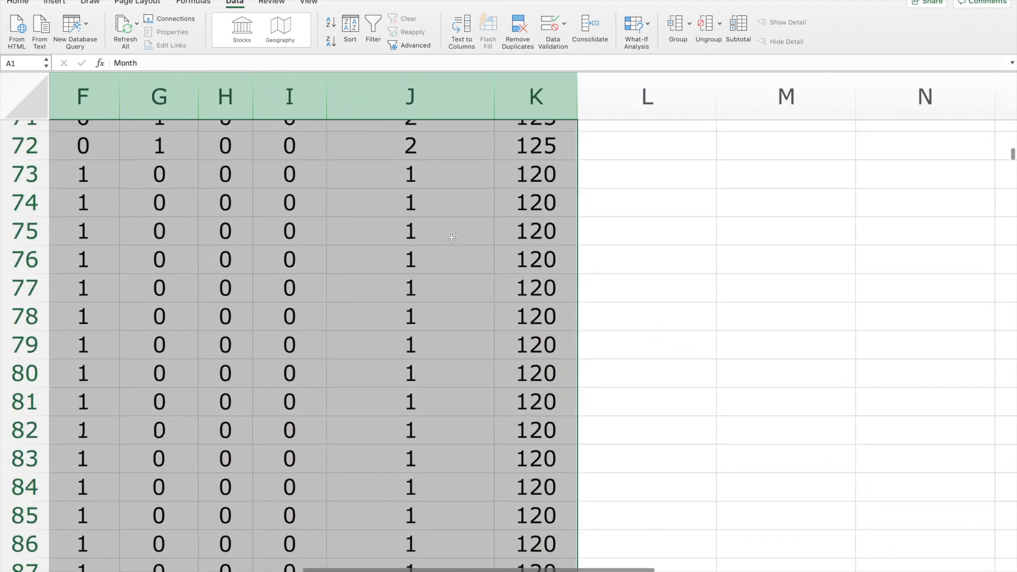
scroll(451, 238, "down", 20)
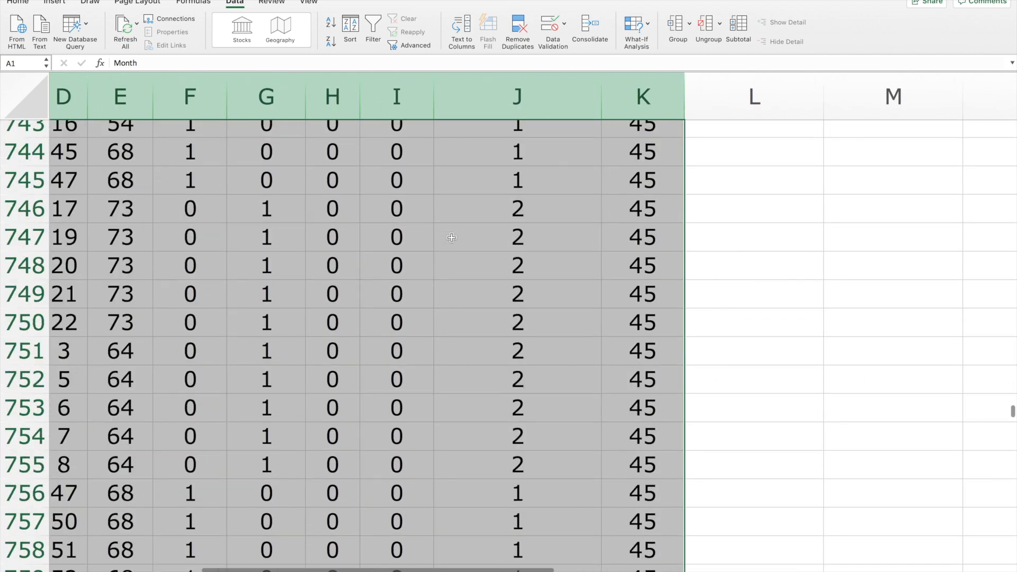
scroll(451, 238, "down", 12)
scroll(451, 238, "up", 5)
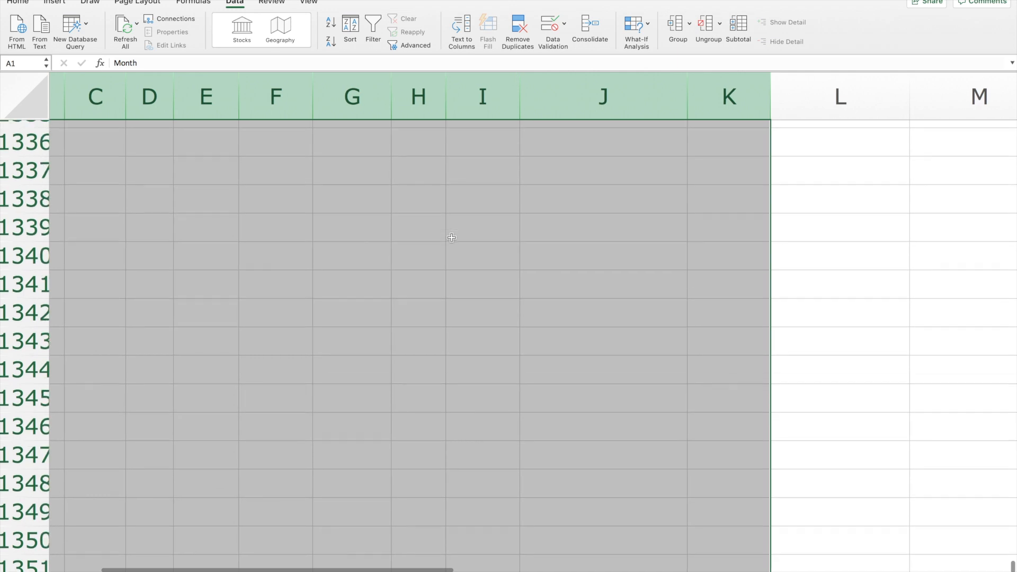
scroll(451, 238, "up", 10)
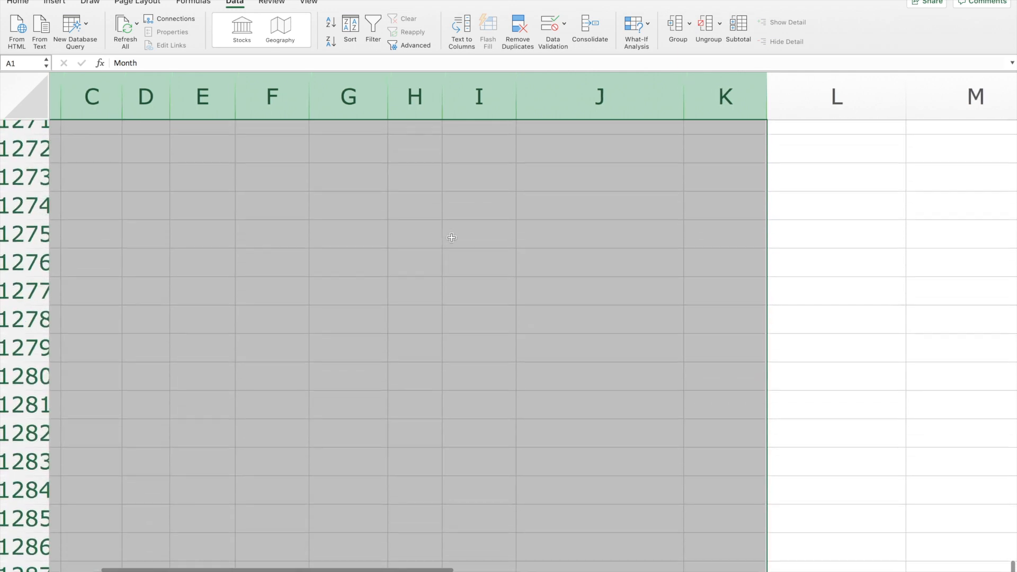
scroll(451, 238, "up", 8)
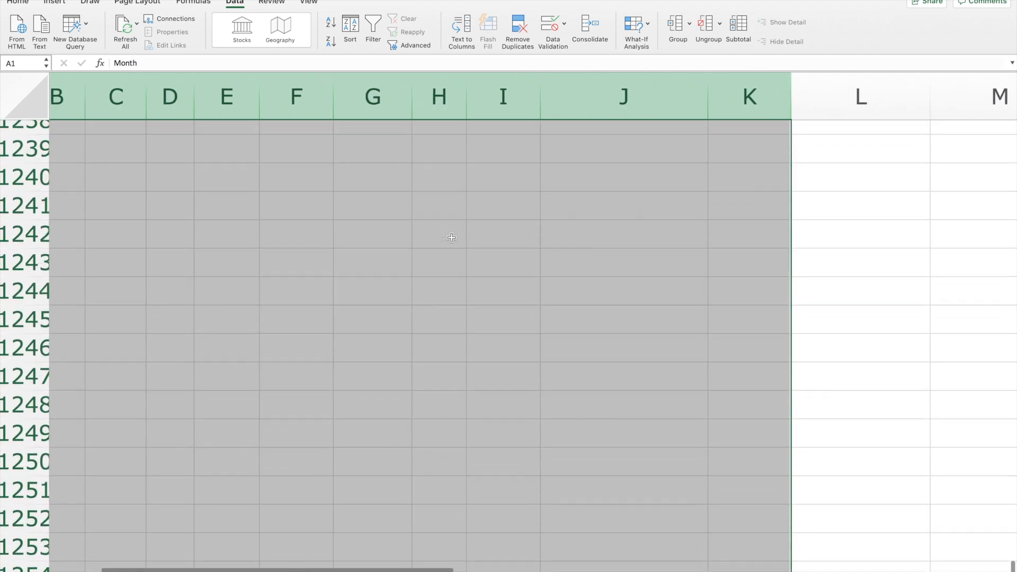
scroll(451, 238, "up", 7)
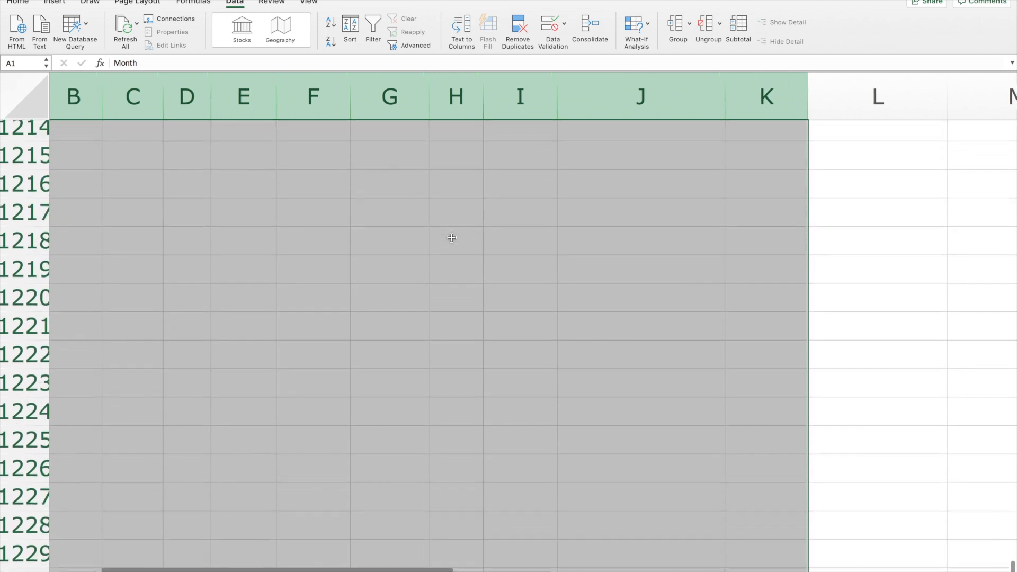
scroll(451, 237, "up", 6)
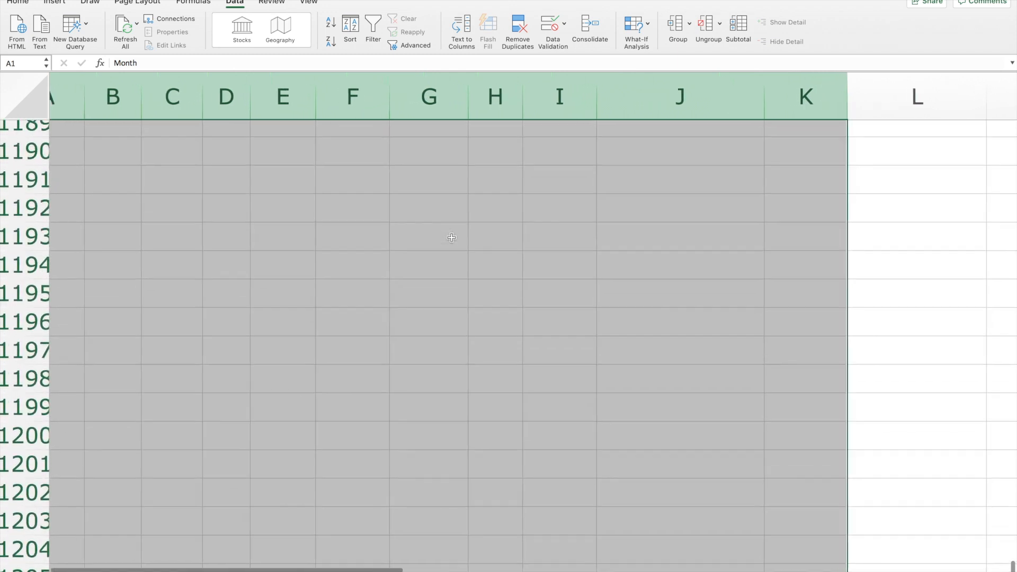
scroll(451, 238, "up", 6)
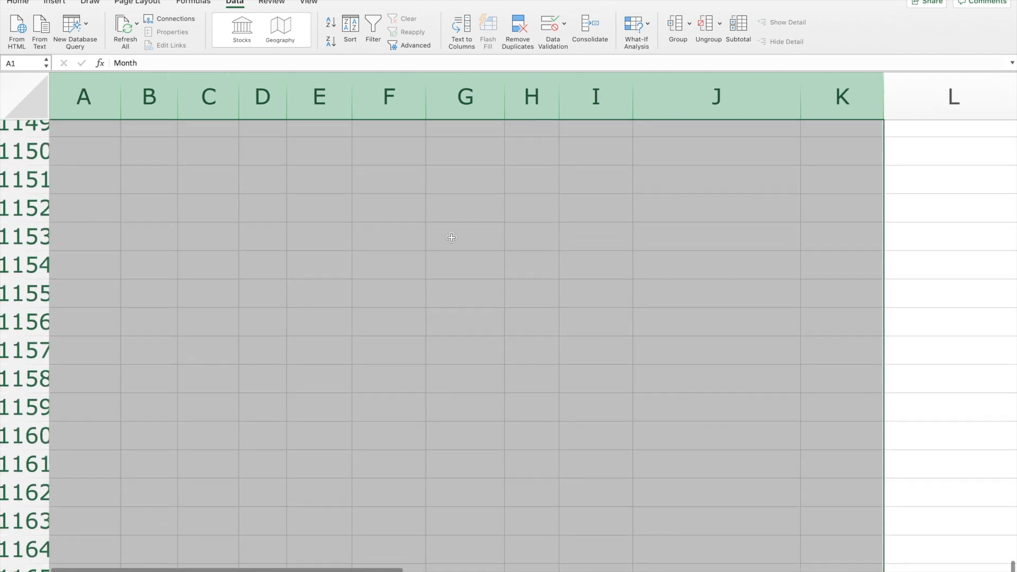
scroll(451, 238, "up", 2)
scroll(451, 237, "left", 1)
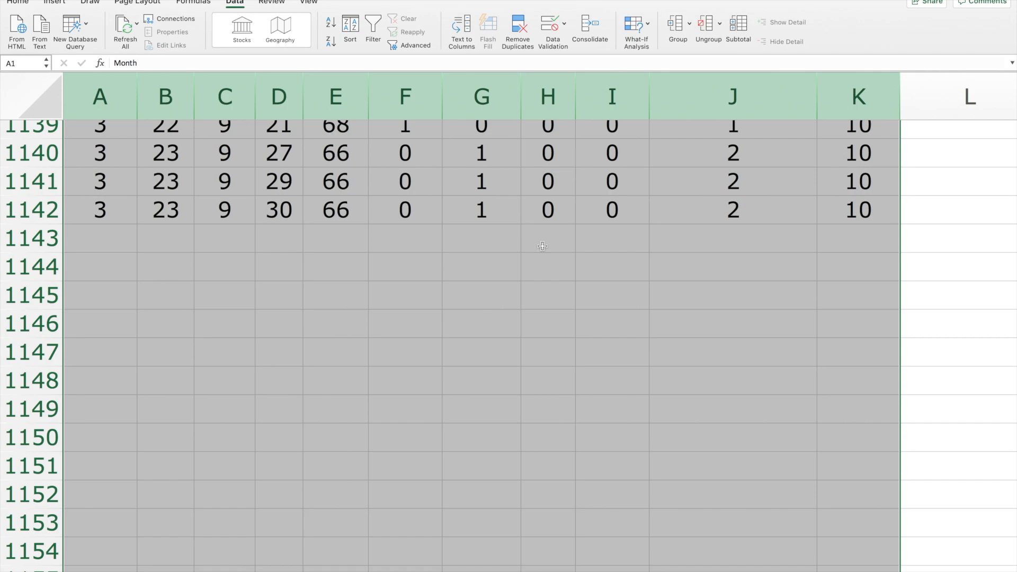
scroll(794, 167, "up", 20)
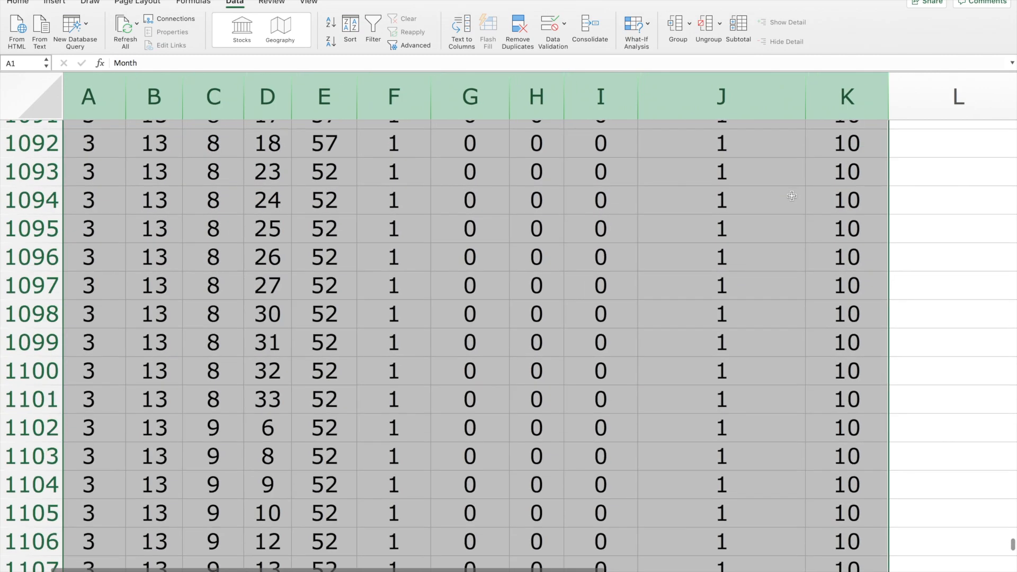
scroll(792, 196, "up", 20)
scroll(791, 196, "right", 3)
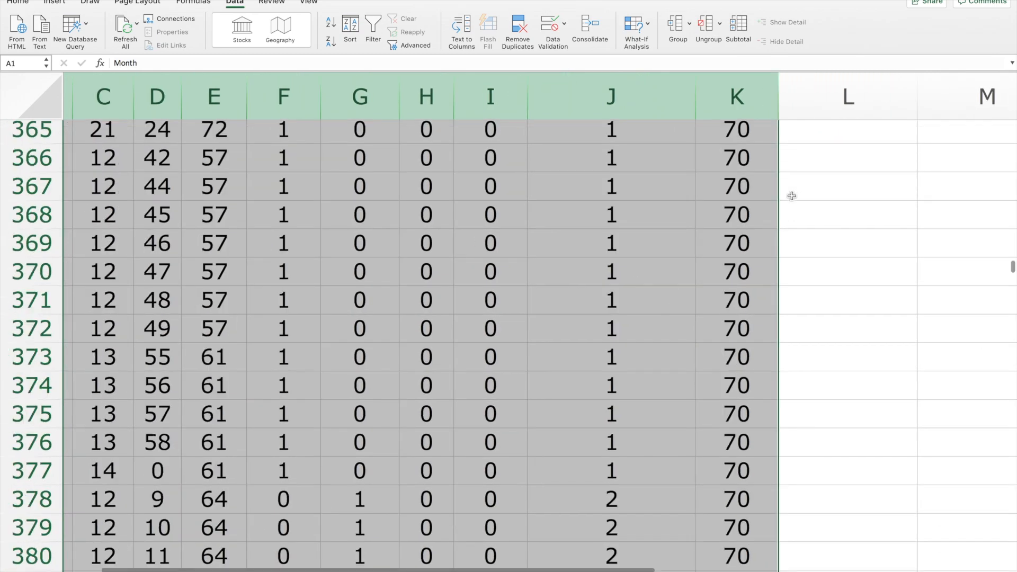
scroll(792, 196, "up", 6)
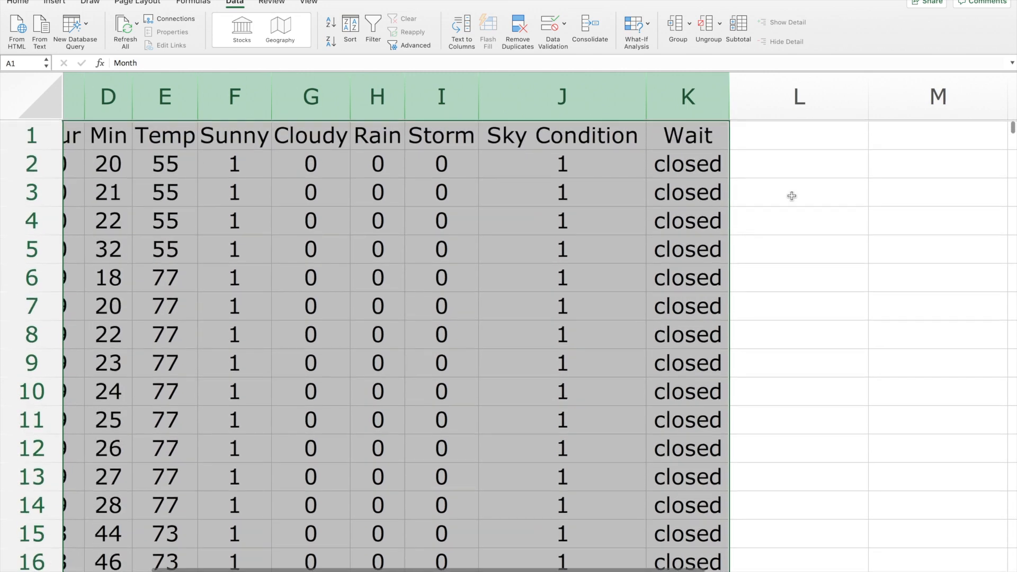
Compute the maximum wait time in cell L2 with the formula =max(k2:k1142).
scroll(794, 175, "right", 1)
left_click(799, 167)
type("=")
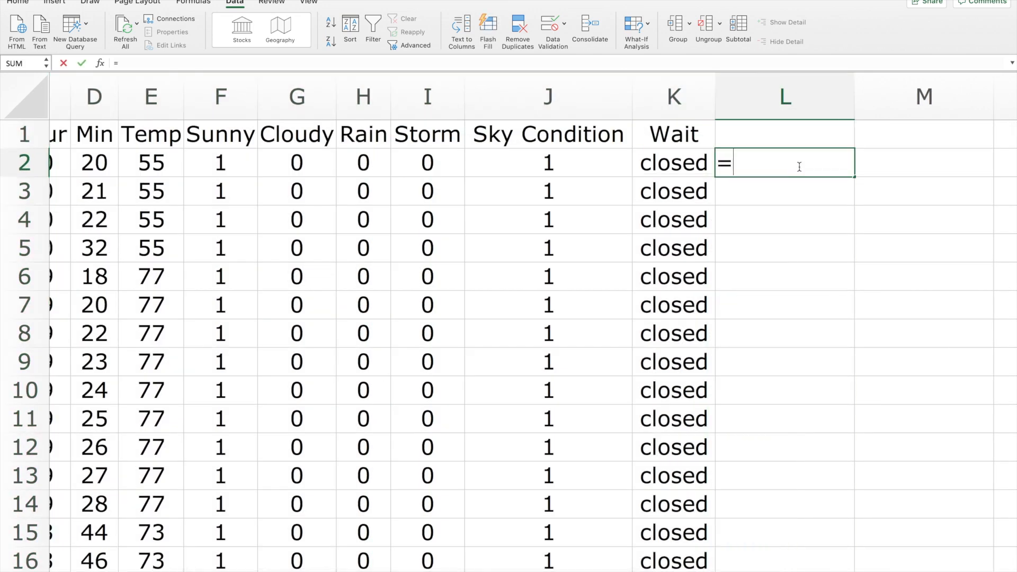
type("max")
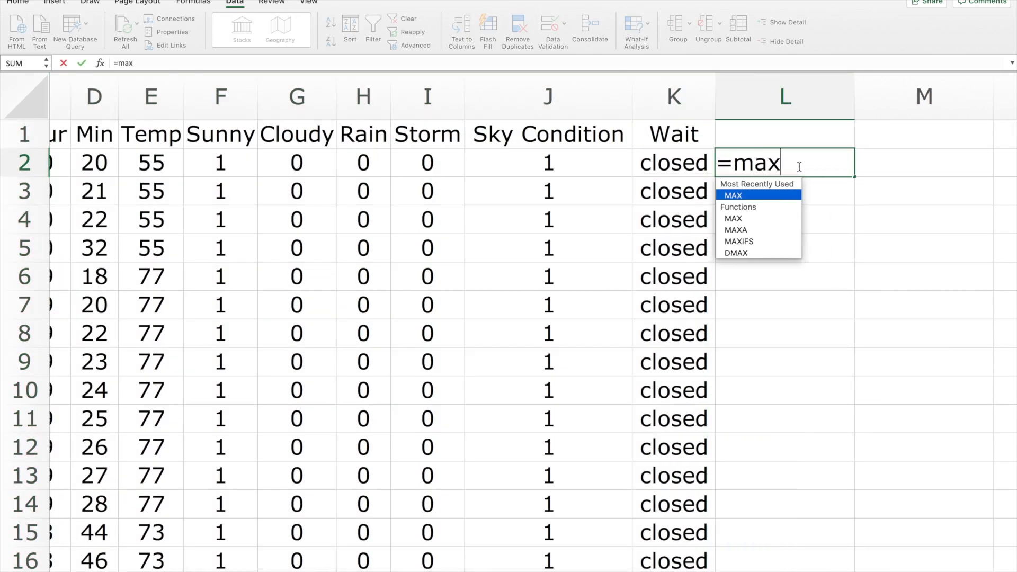
type("(k")
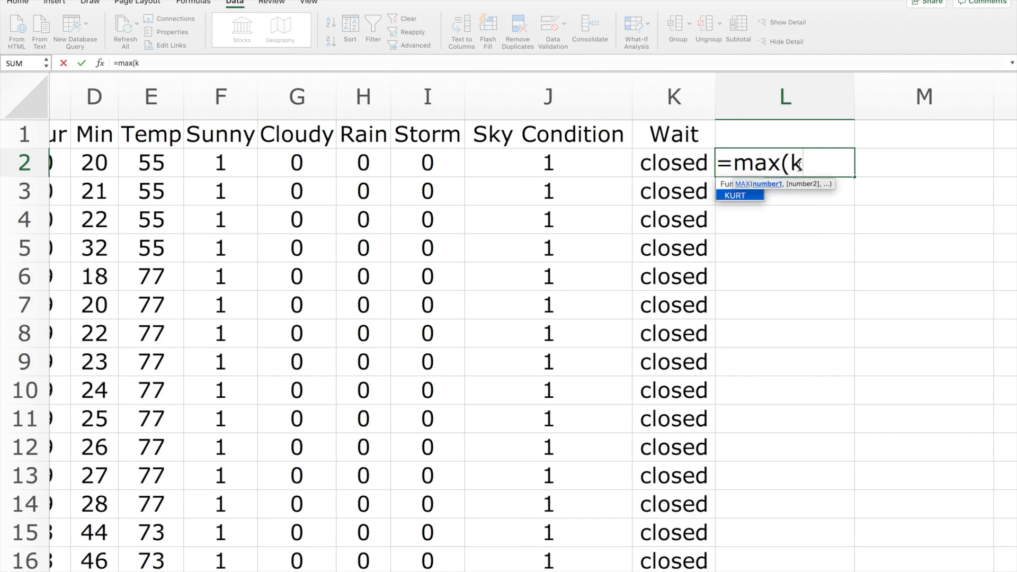
type("2:")
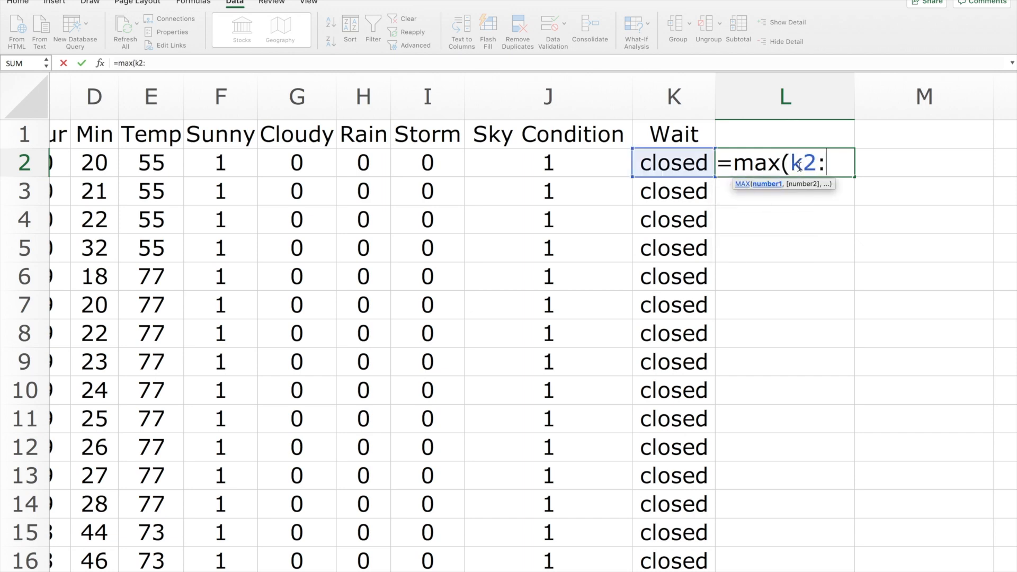
type("k114")
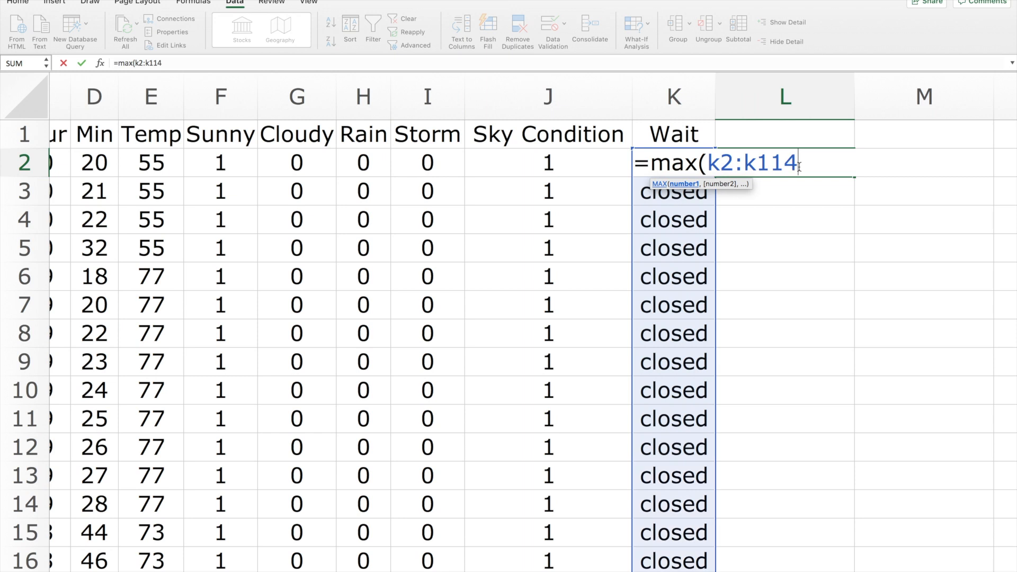
type("2)")
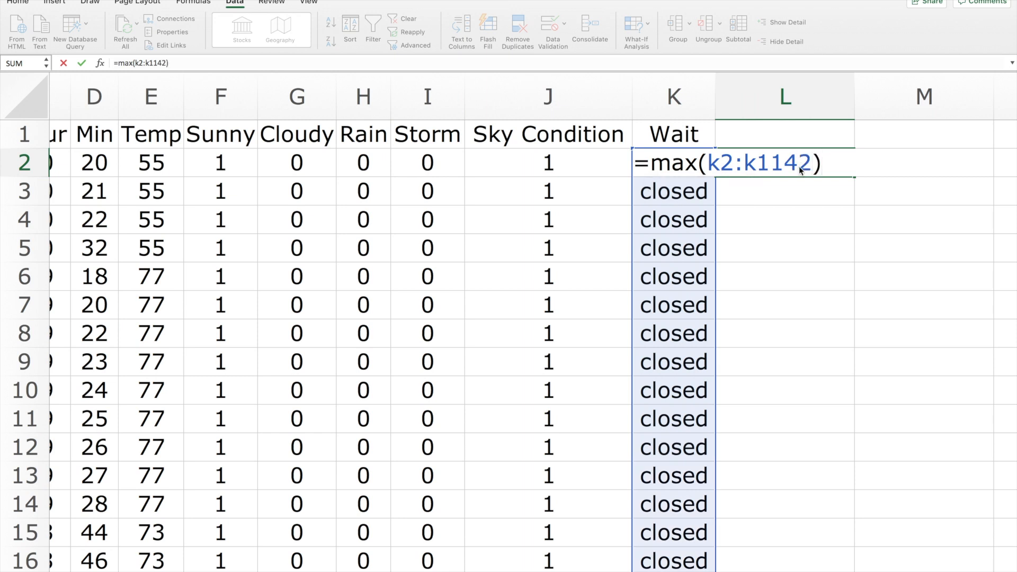
key("Return")
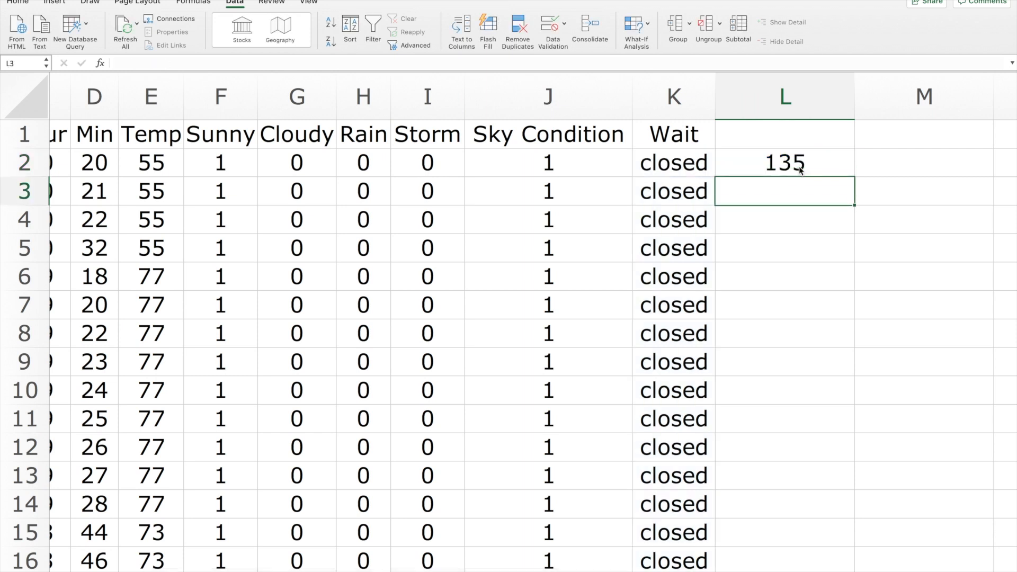
Compute the minimum wait time in cell M2 with the formula =min(k2:k1142).
scroll(869, 232, "right", 2)
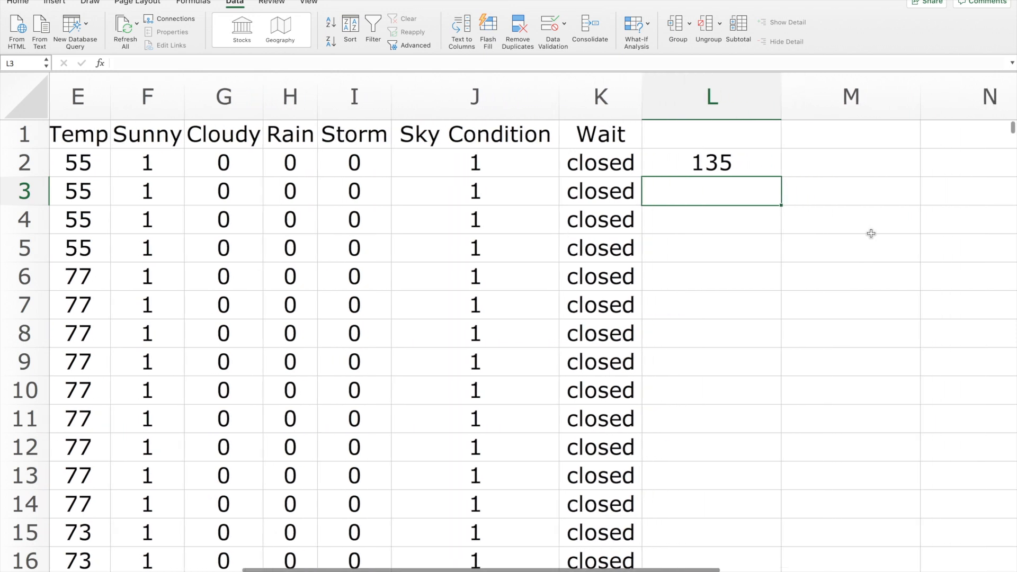
left_click(816, 164)
type("=m")
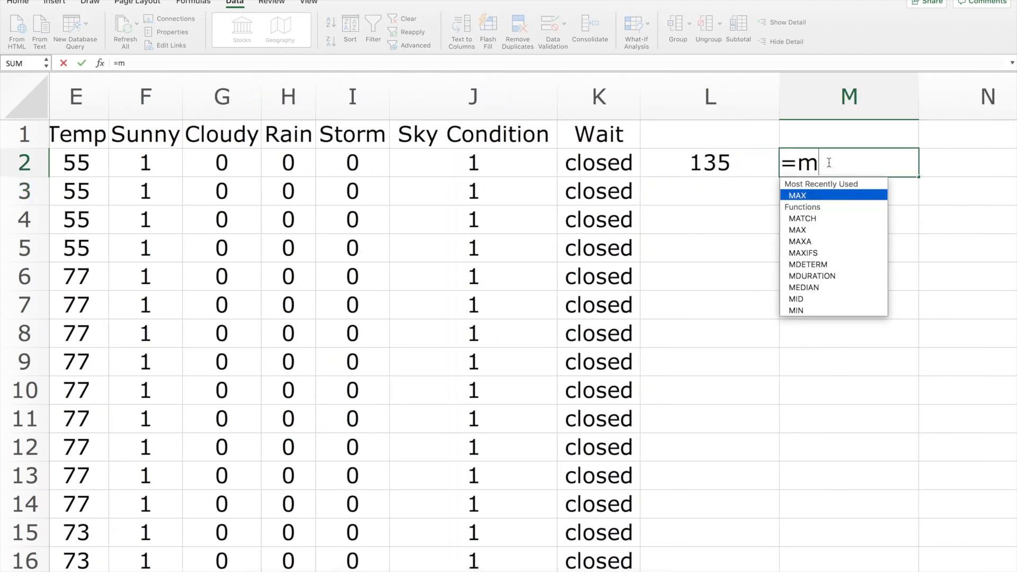
type("in(")
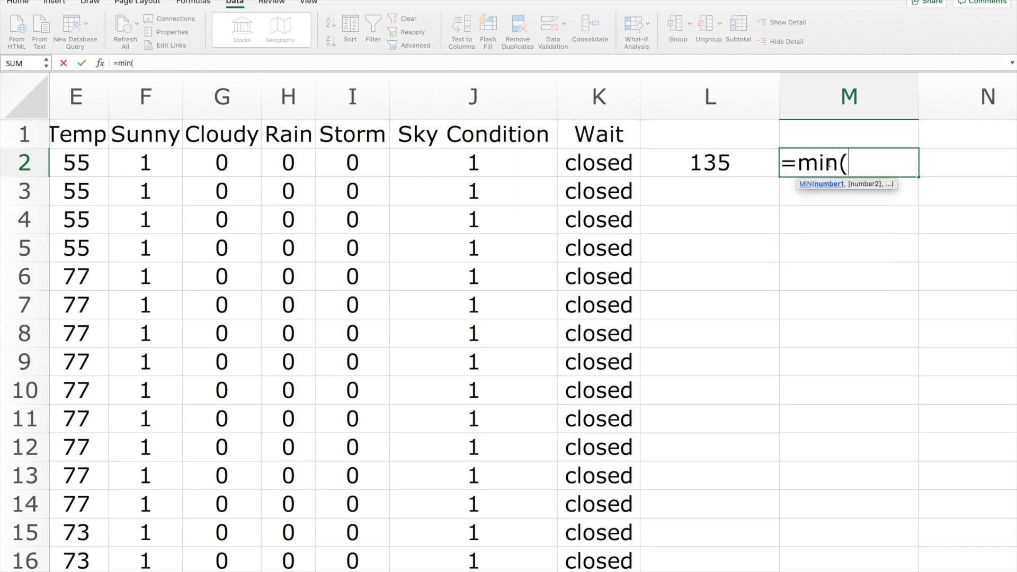
type("k2")
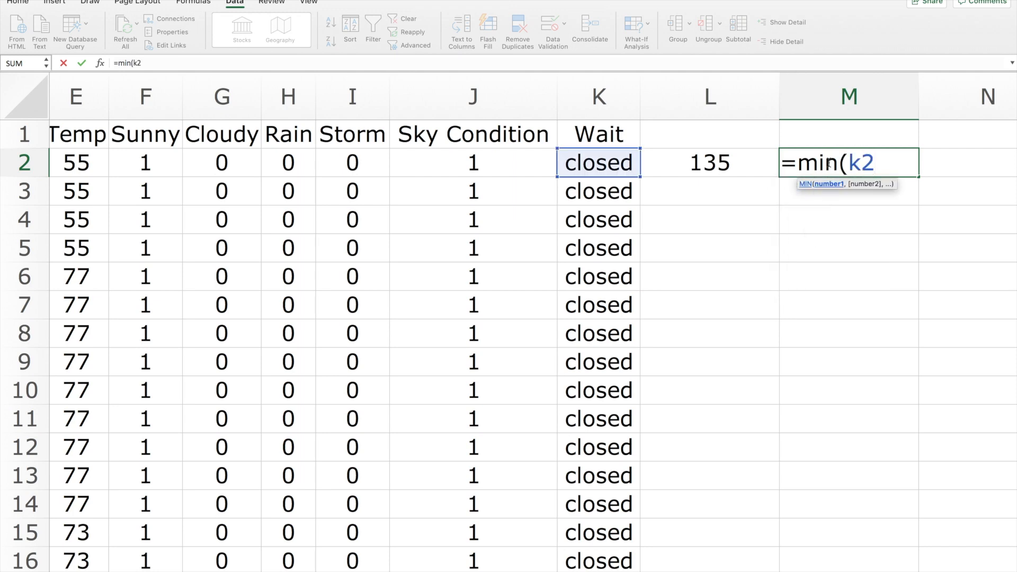
type(":k1")
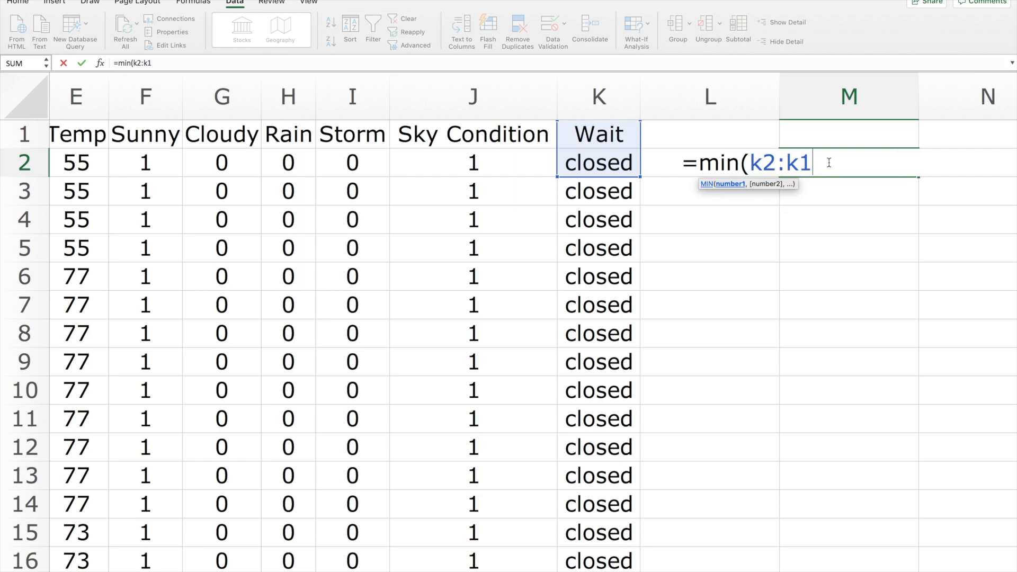
type("142")
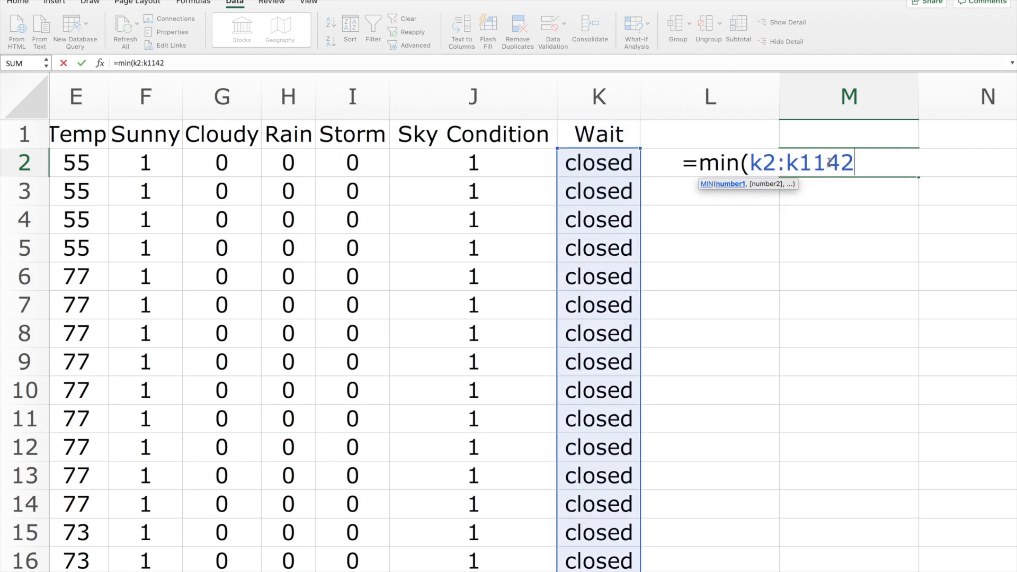
type(")")
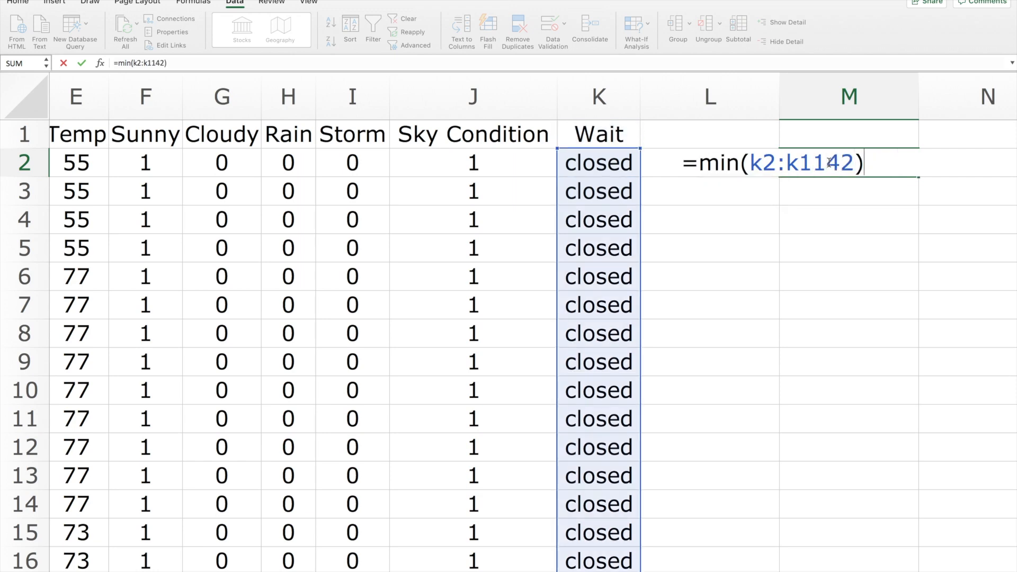
key("Return")
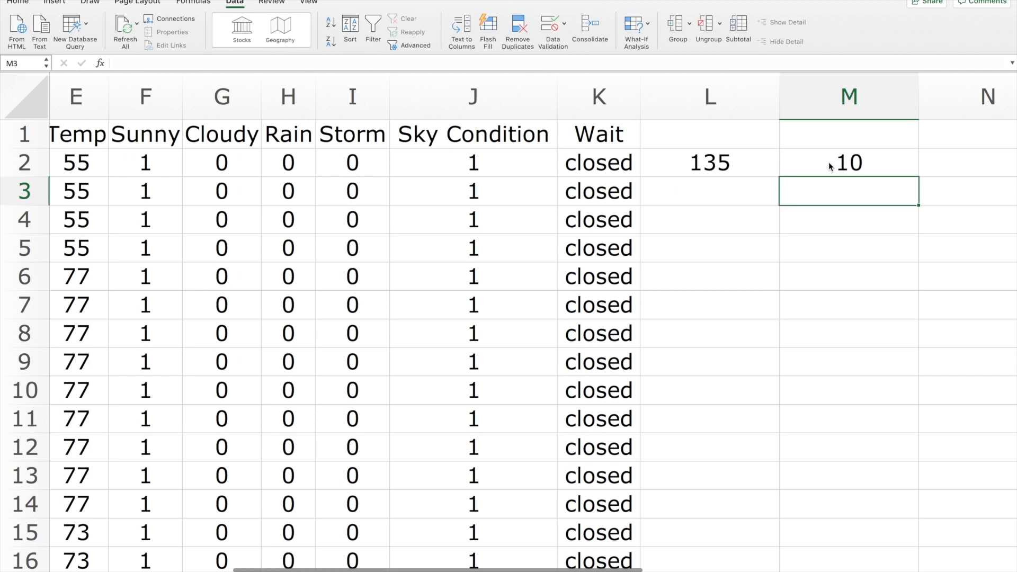
Compute the range of the wait times in cell L4 with the formula =max(k2:k1142)-min(k2:k1142).
left_click(747, 218)
type("=")
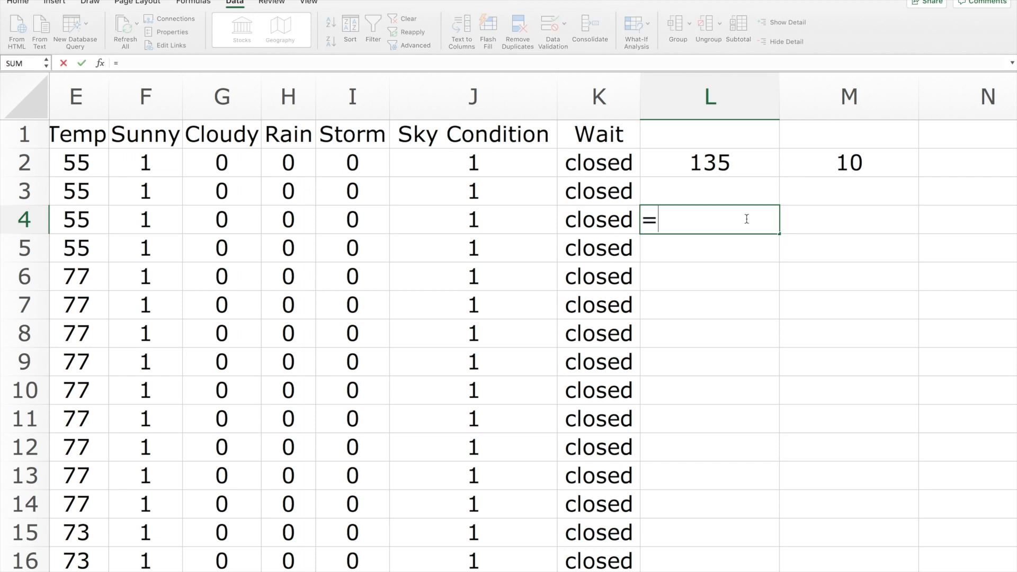
type("max(")
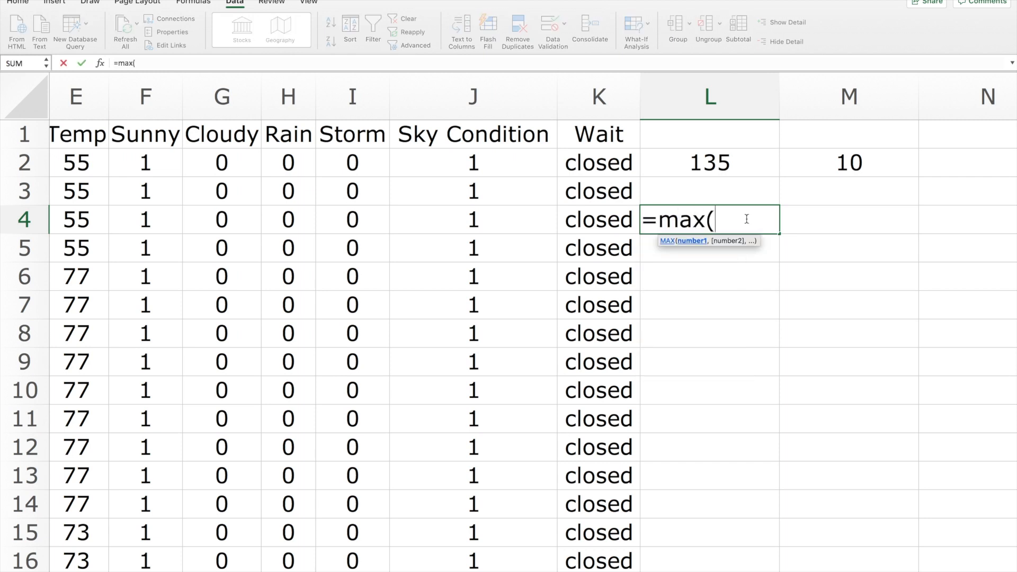
type("k2:")
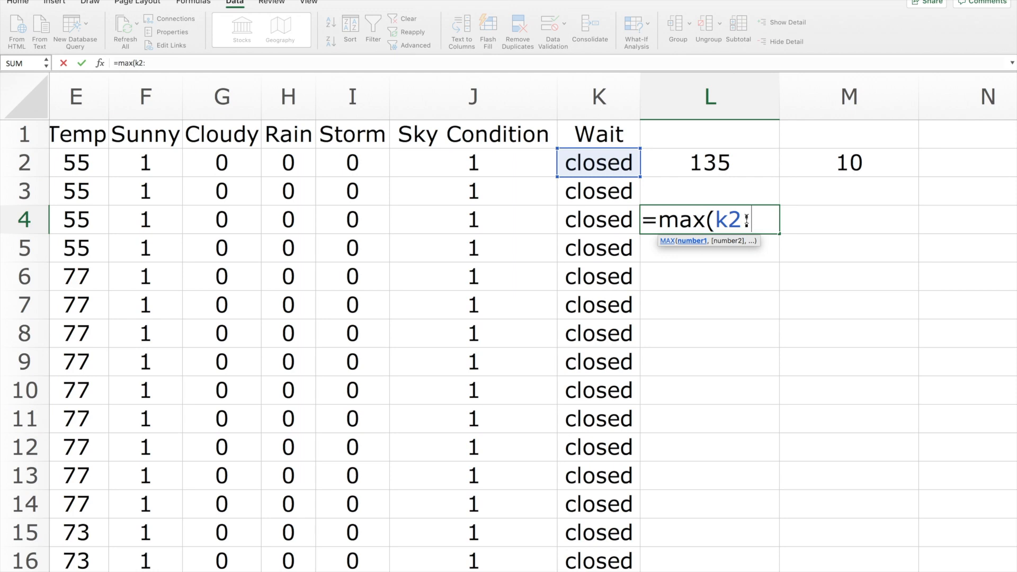
type("k11")
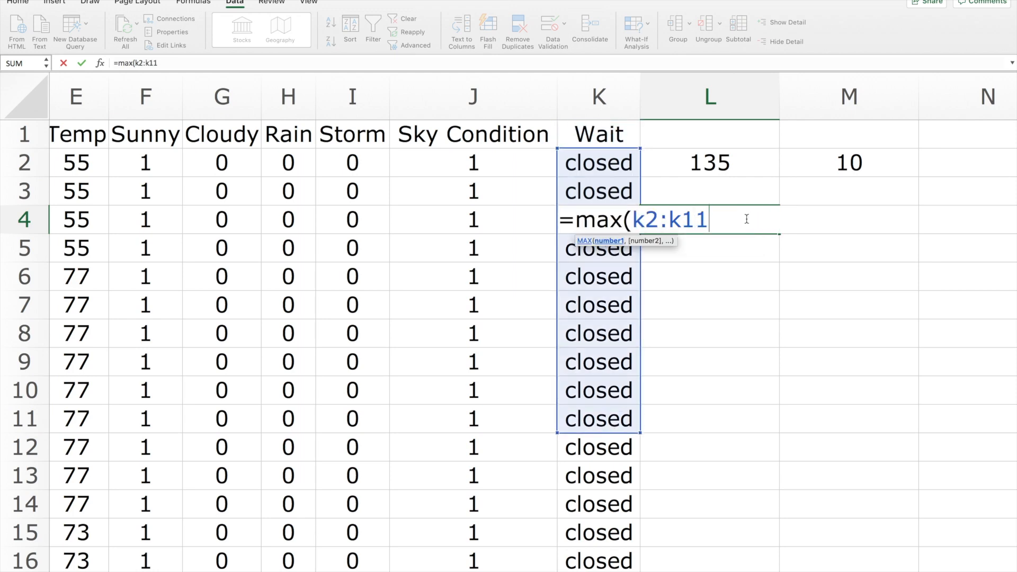
type("42)-min")
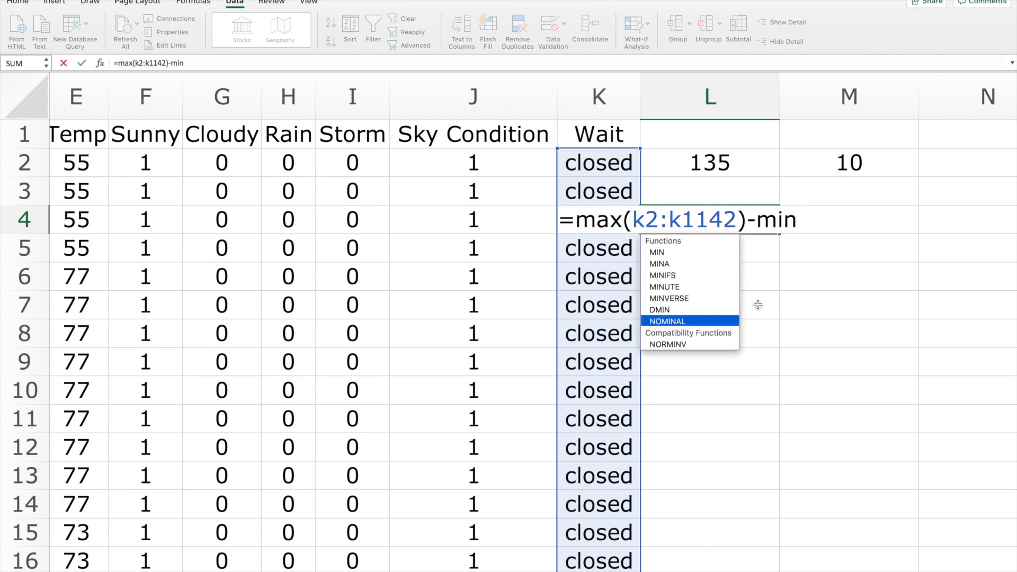
type("(k2")
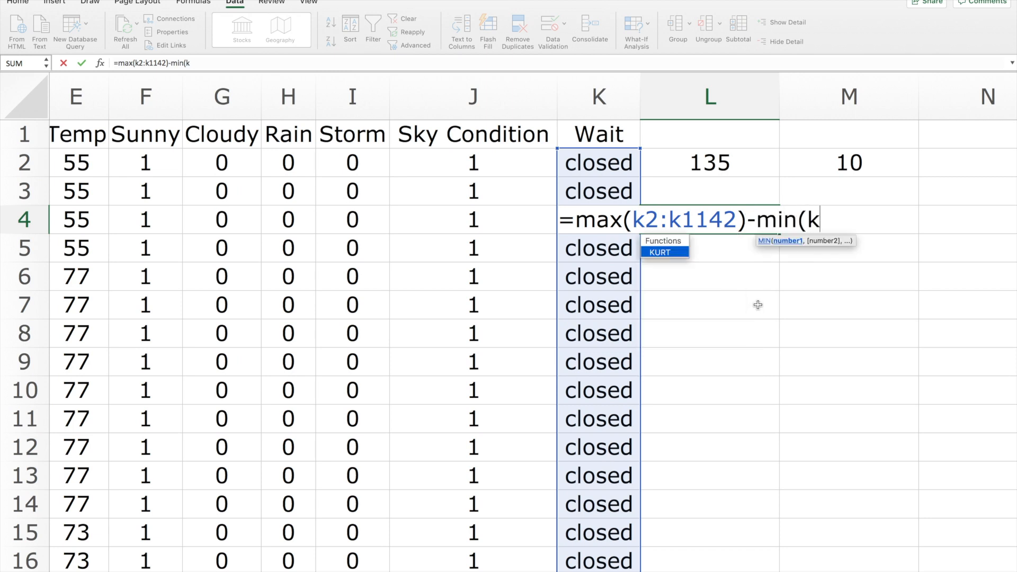
type(":k11")
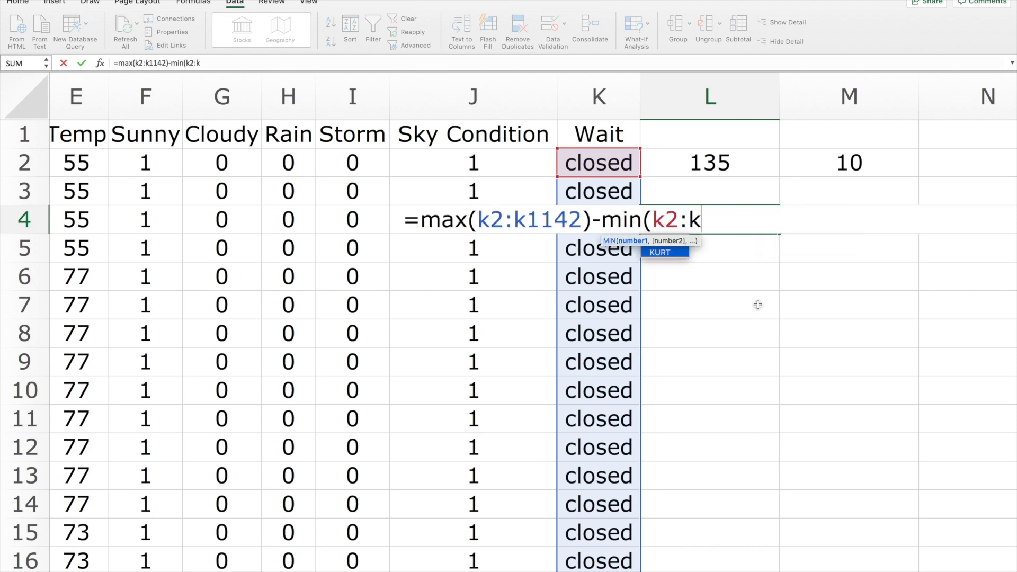
type("42")
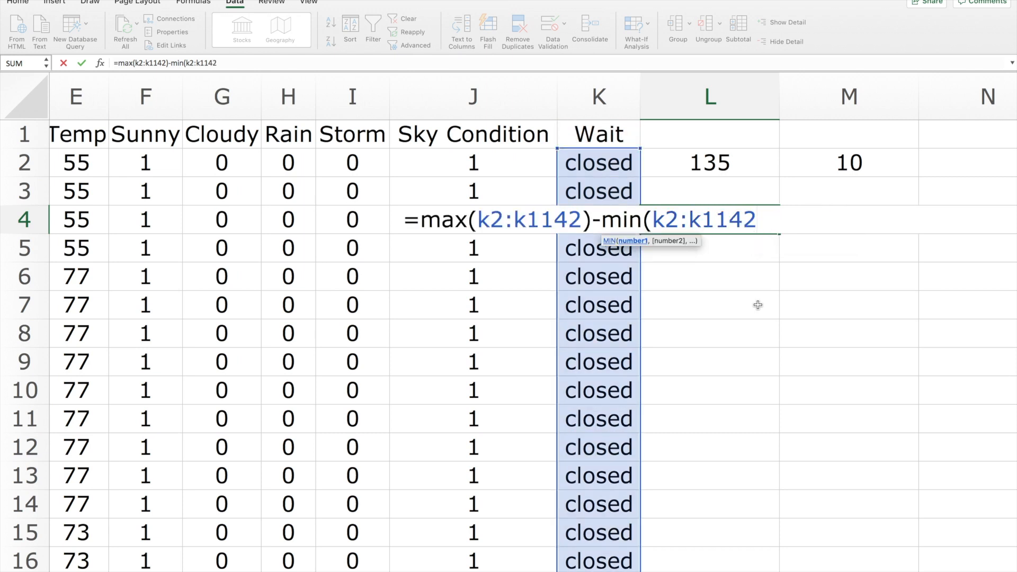
type(")")
key("Return")
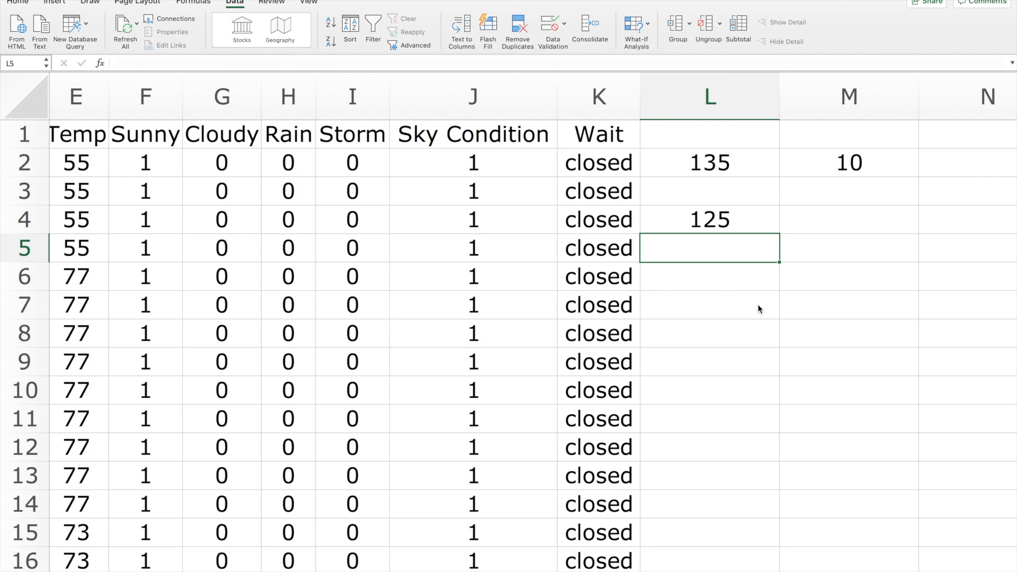
Compute the maximum of the entire Wait column in cell L7 with the whole-column formula =max(K:K).
scroll(806, 286, "right", 4)
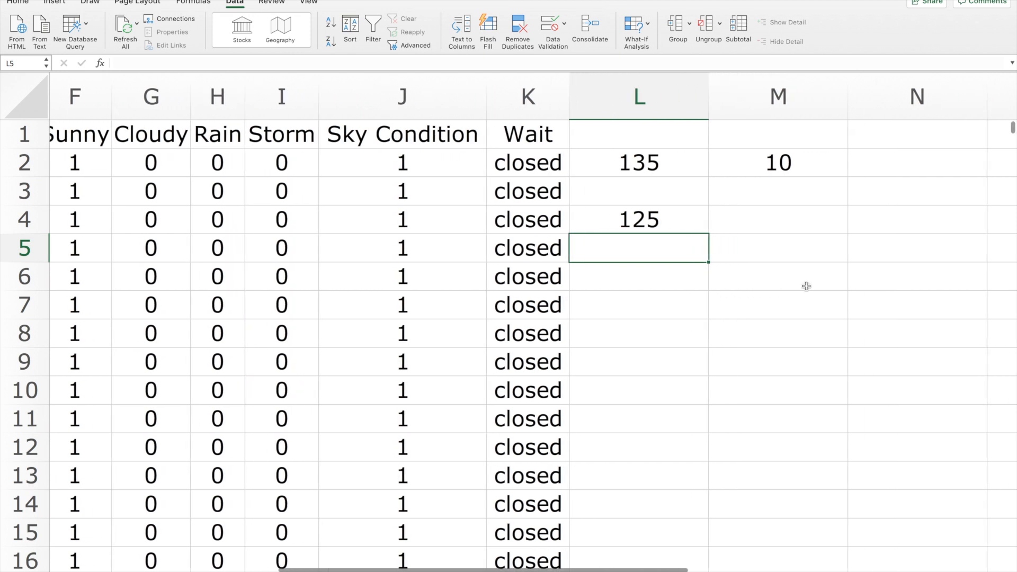
left_click(709, 247)
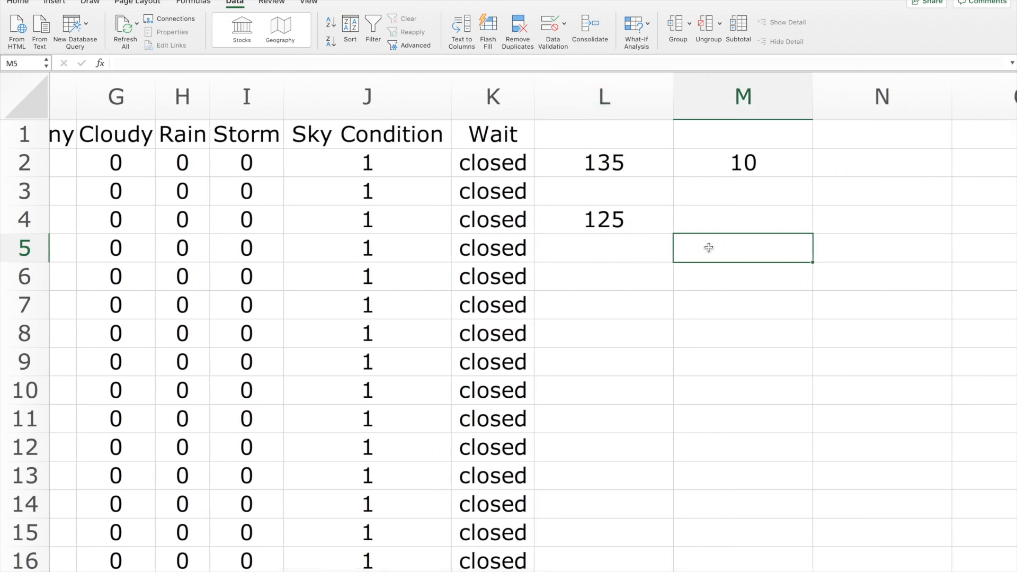
left_click(610, 305)
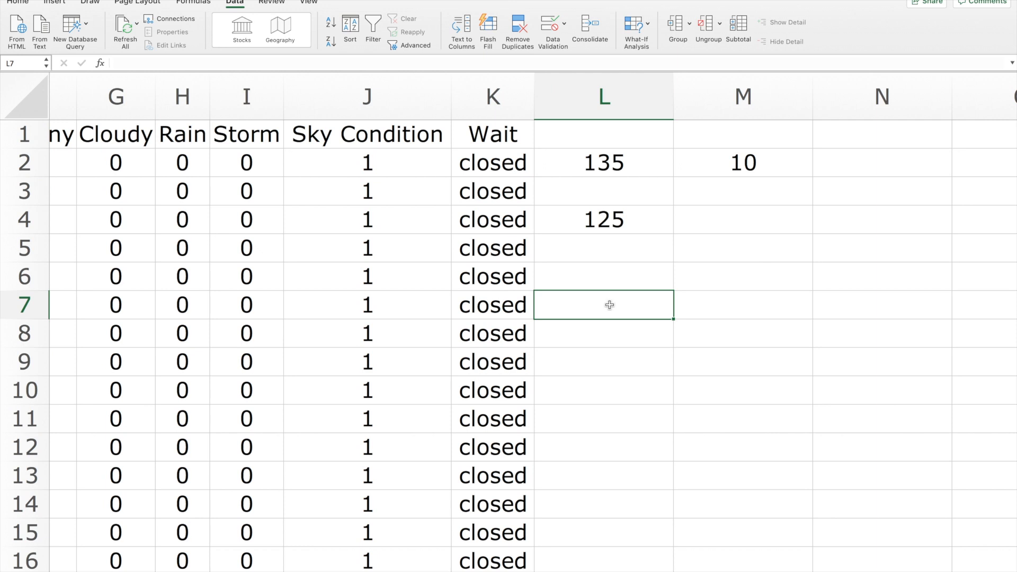
type("=ma")
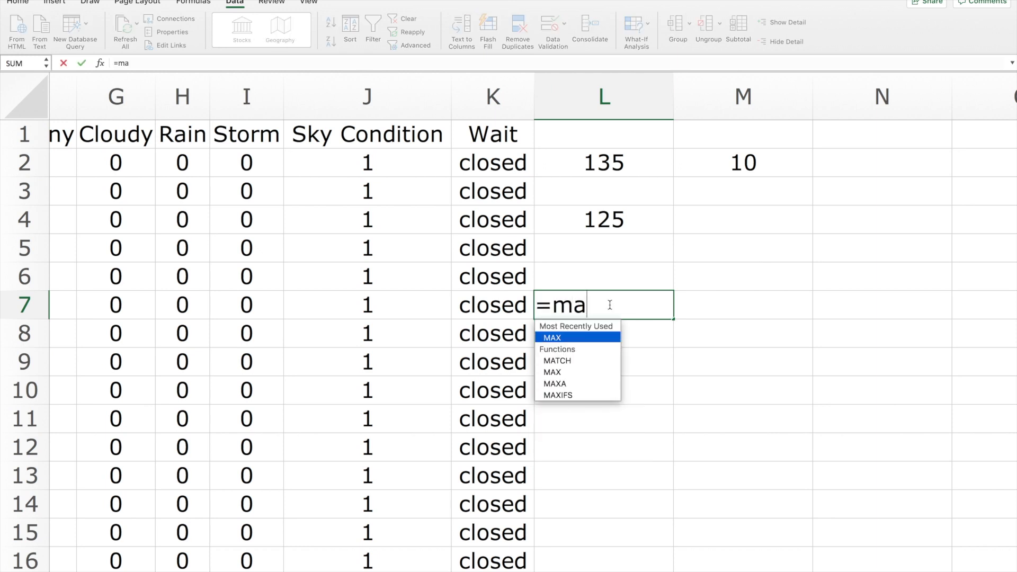
type("x(")
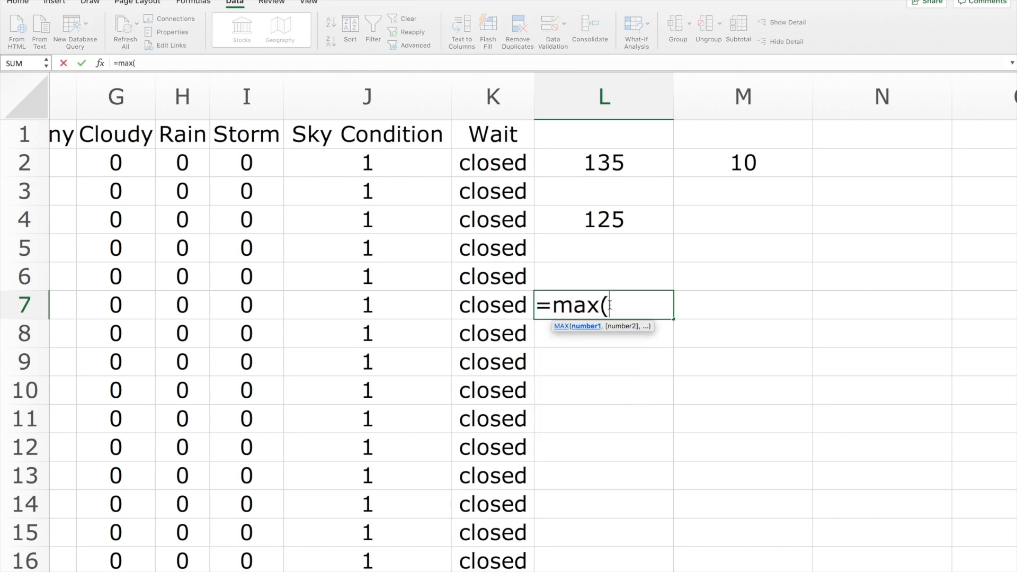
left_click(491, 94)
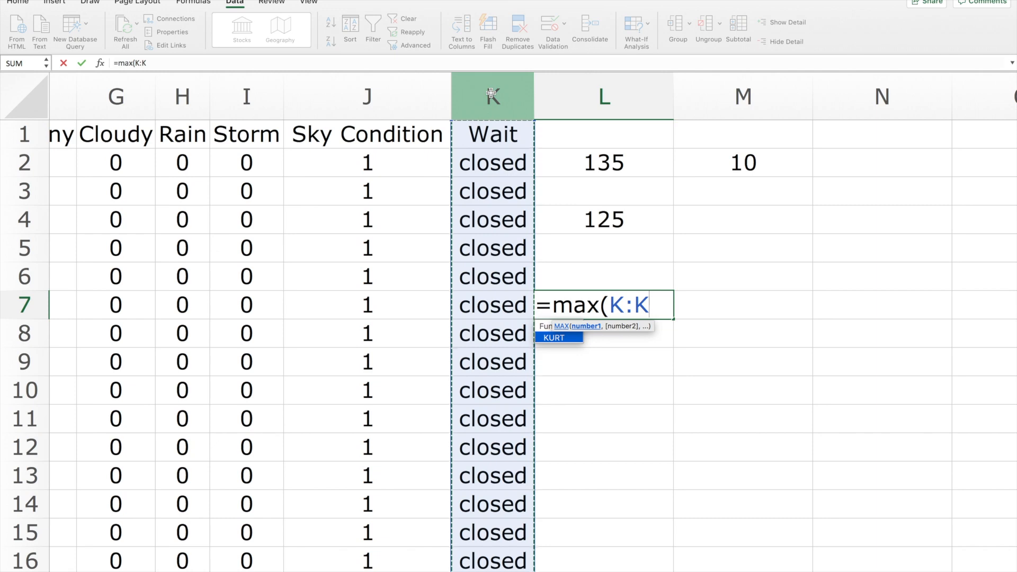
type(")")
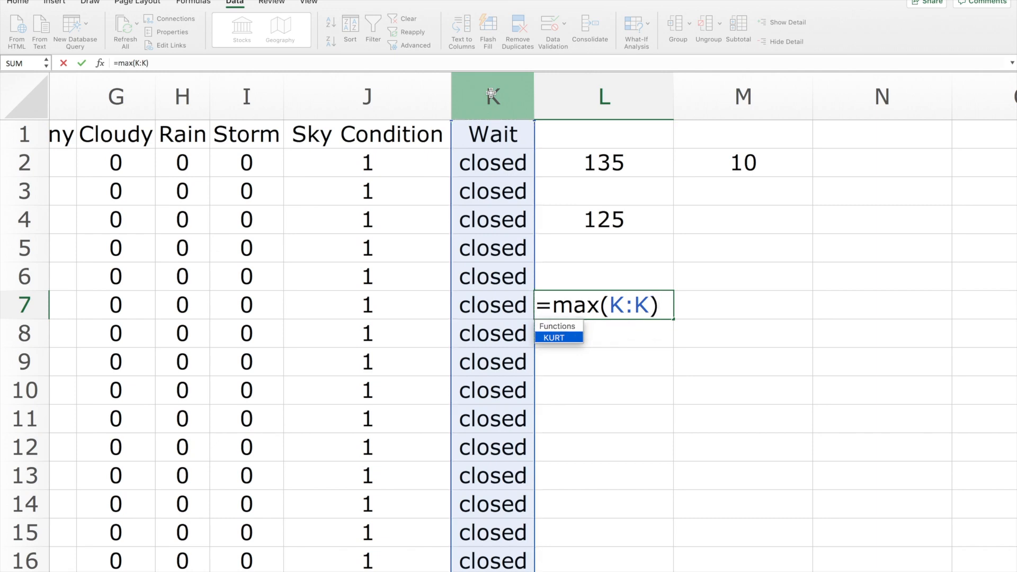
key("Return")
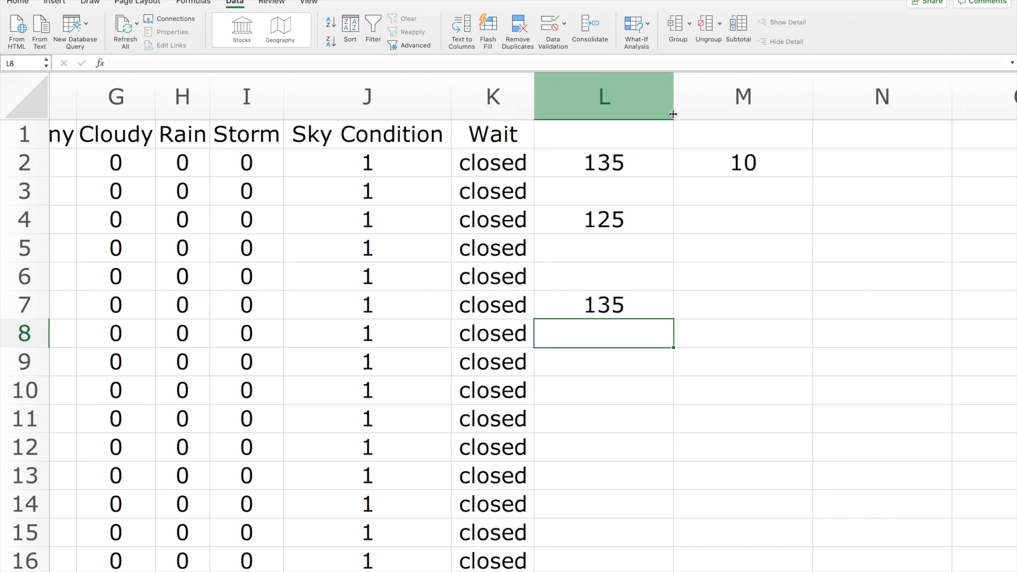
Compute the minimum of the entire Wait column in cell M7 with the whole-column formula =min(k:k).
left_click(728, 300)
type("=min")
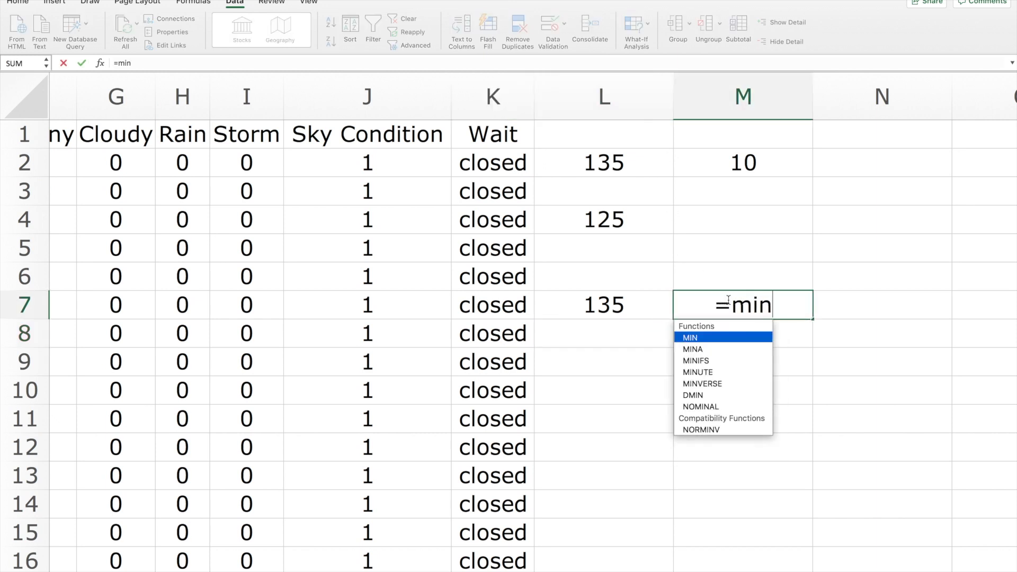
type("(k")
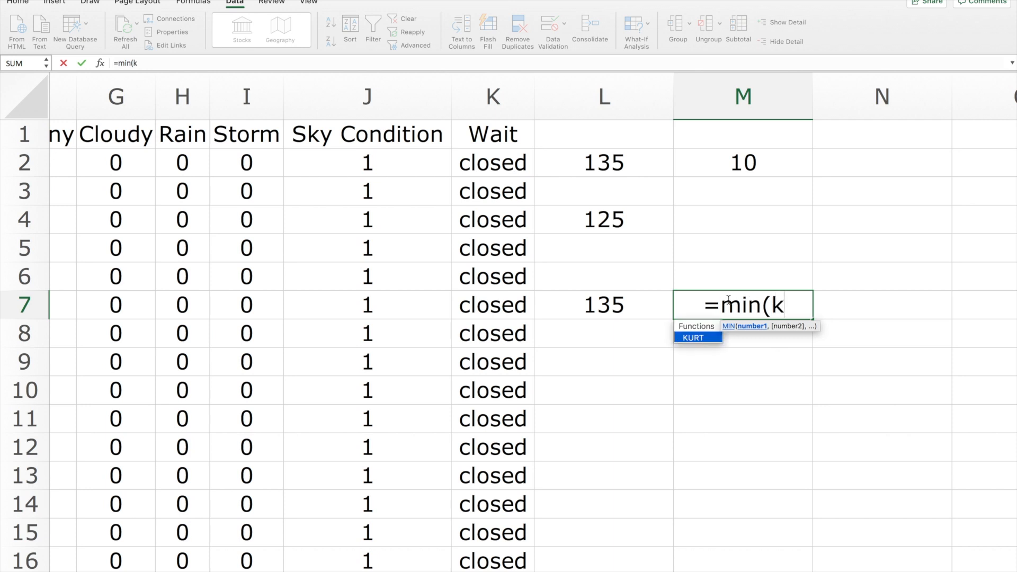
type(":k)")
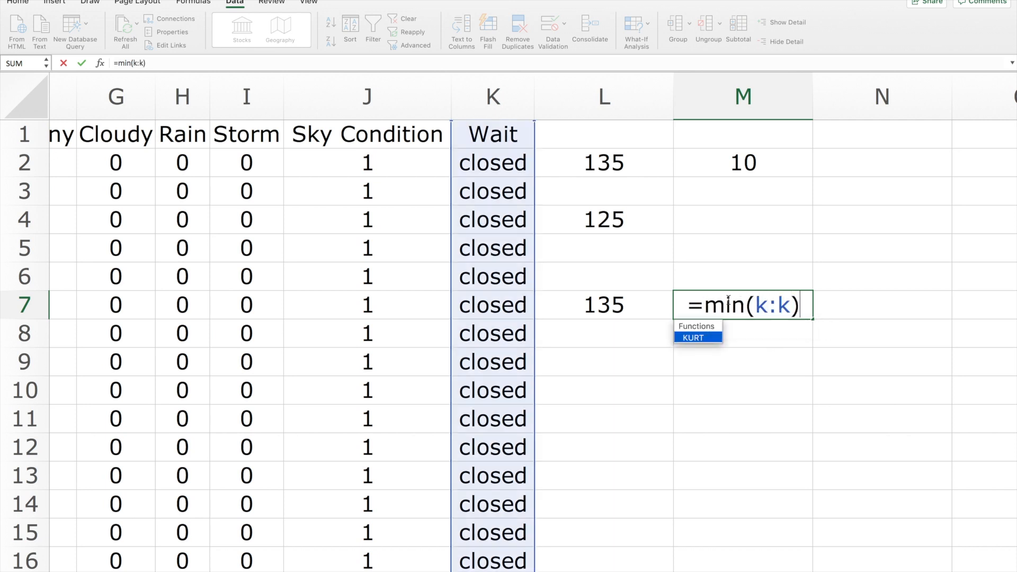
key("Return")
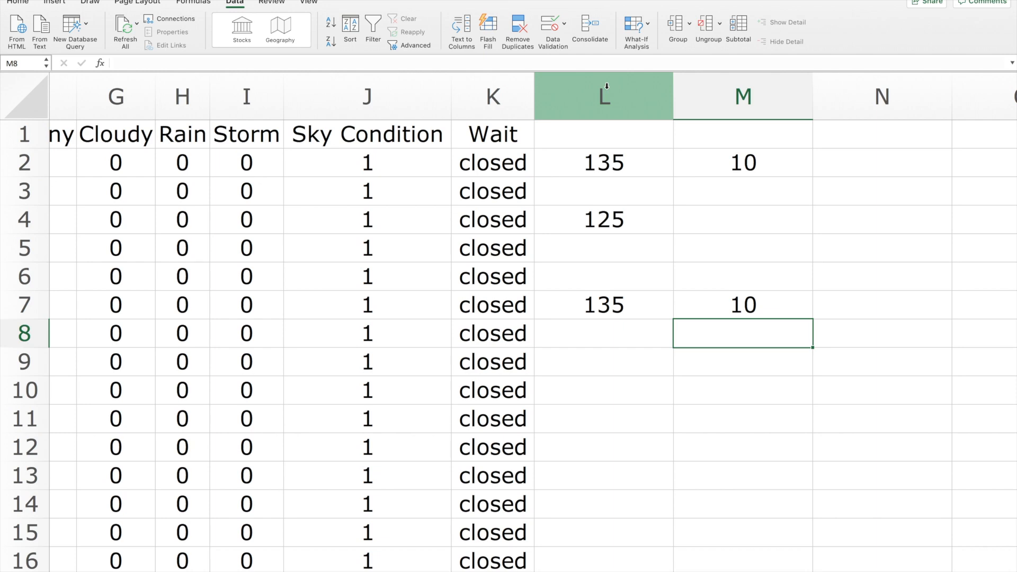
Clear all the computed results from columns L and M.
left_click_drag(609, 86, 692, 95)
key("Delete")
scroll(76, 352, "left", 5)
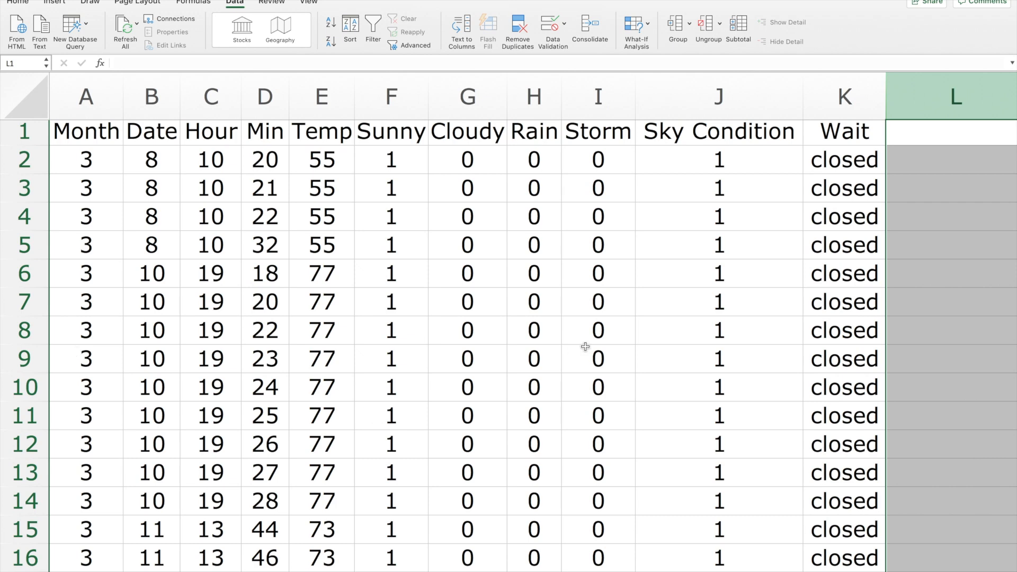
Count the records with a temperature below 70 in cell M2 with the formula =countif(e:e,"<70").
scroll(585, 347, "right", 8)
scroll(586, 346, "right", 3)
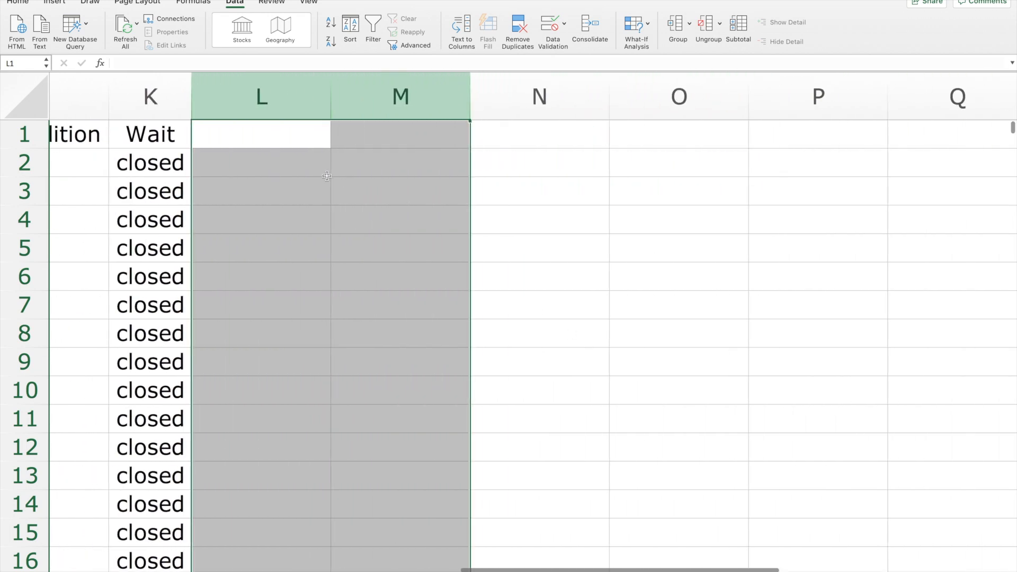
left_click(350, 171)
type("=")
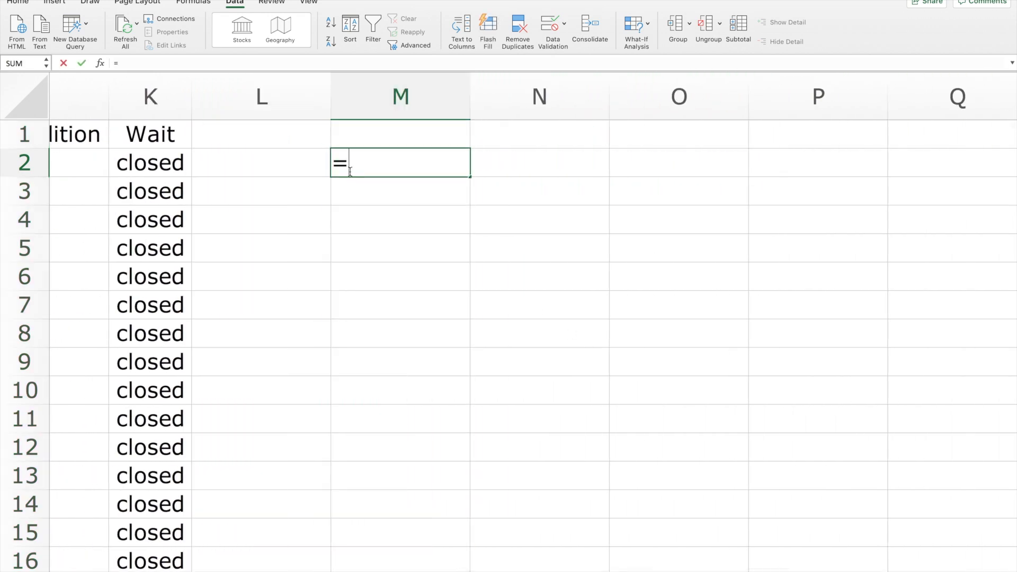
type("coun")
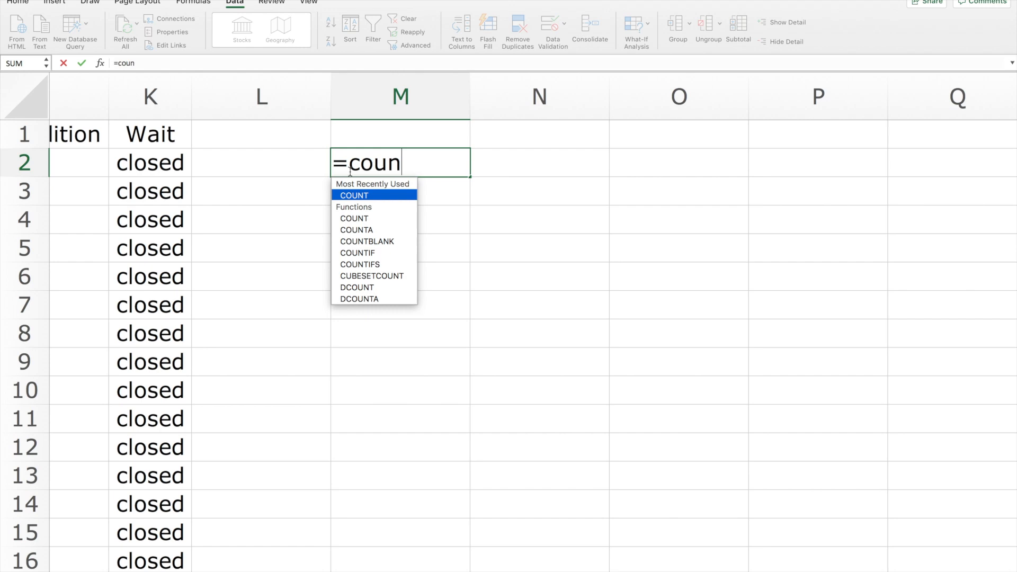
type("tif(")
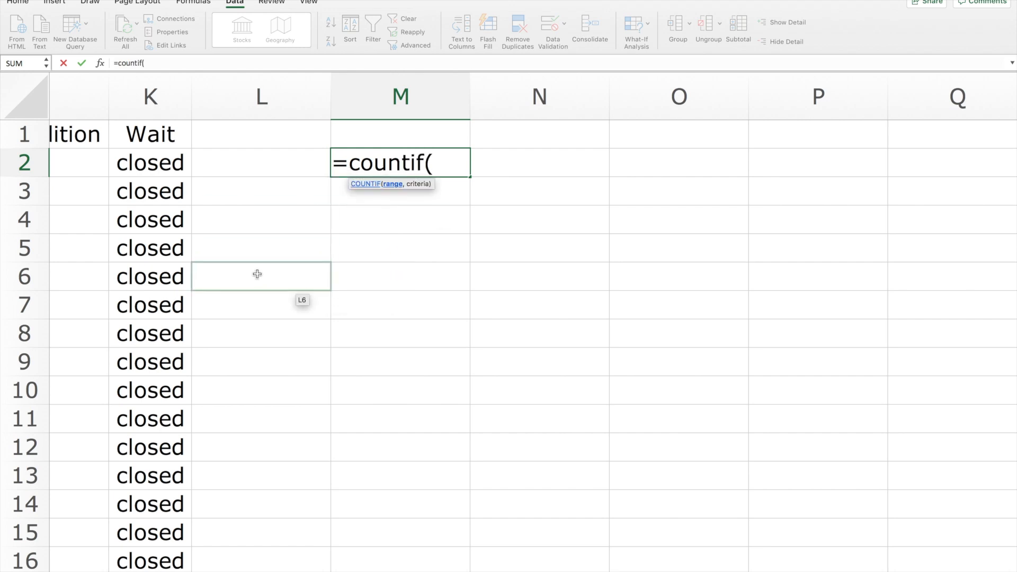
scroll(257, 274, "left", 10)
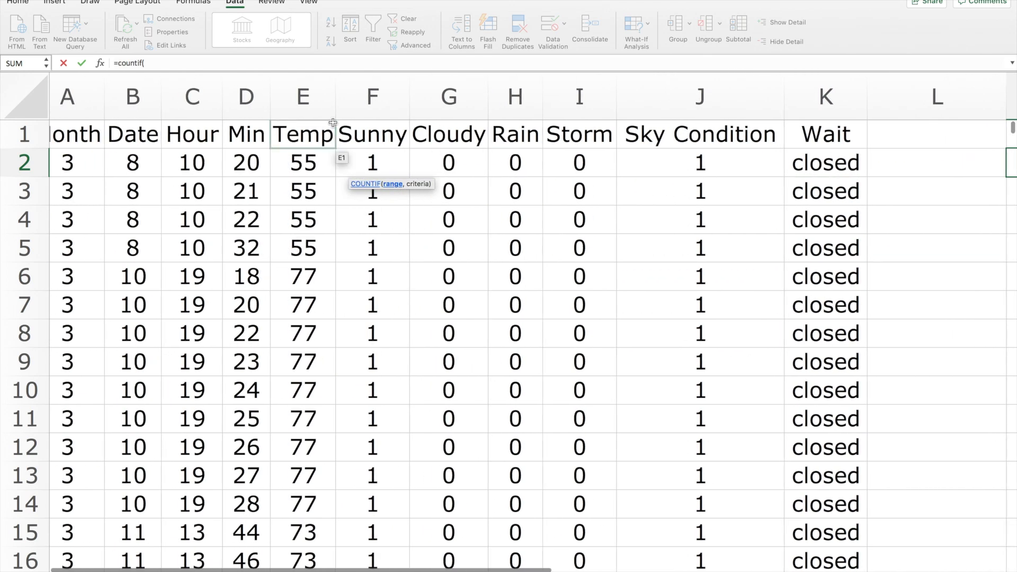
scroll(699, 293, "right", 8)
scroll(702, 293, "right", 2)
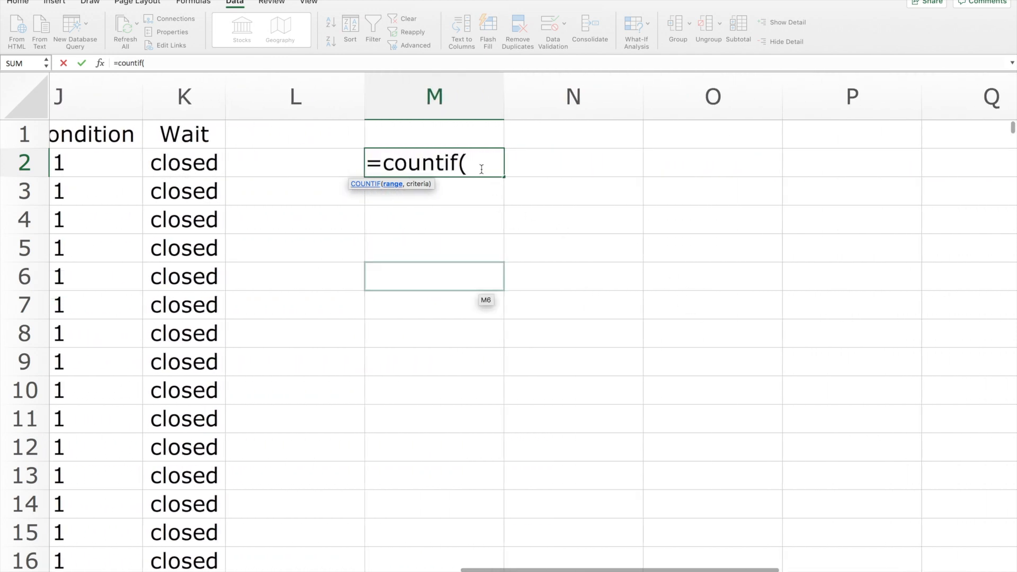
type("e:")
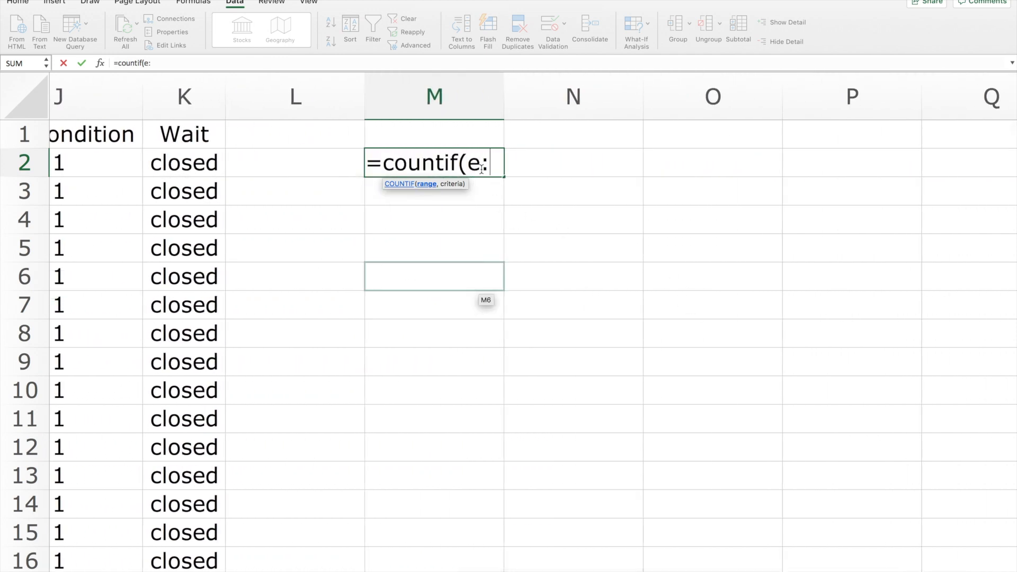
type("e,")
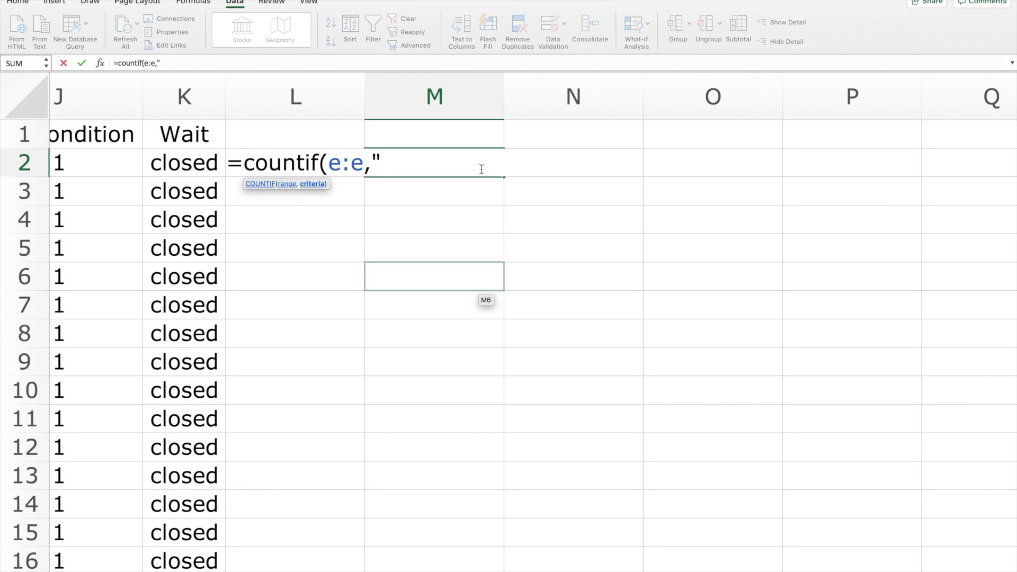
type("<70\")")
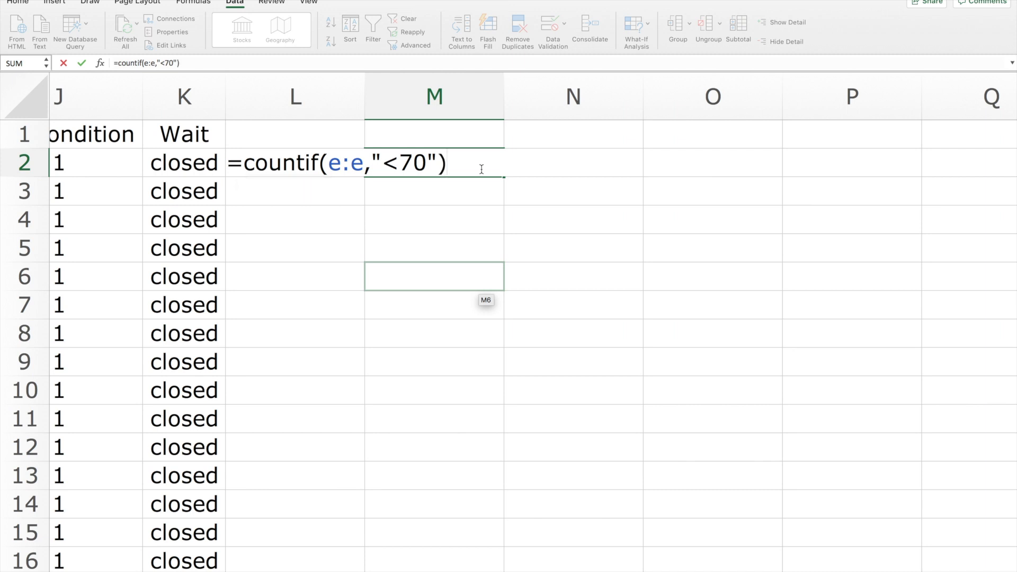
key("Return")
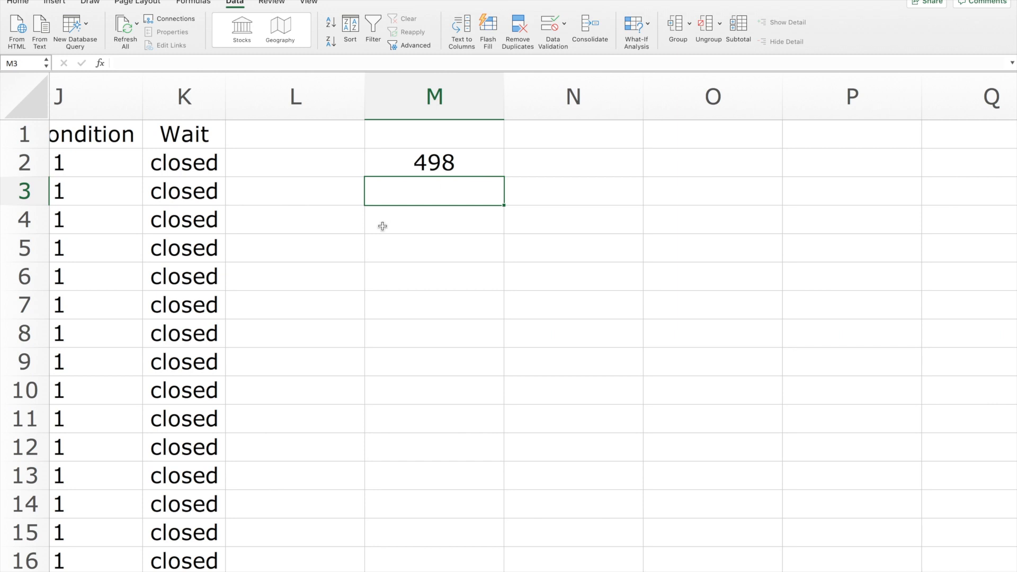
Count the cloudy records in cell M4 from the Cloudy column with the formula =countif(G:G,1).
scroll(382, 222, "left", 6)
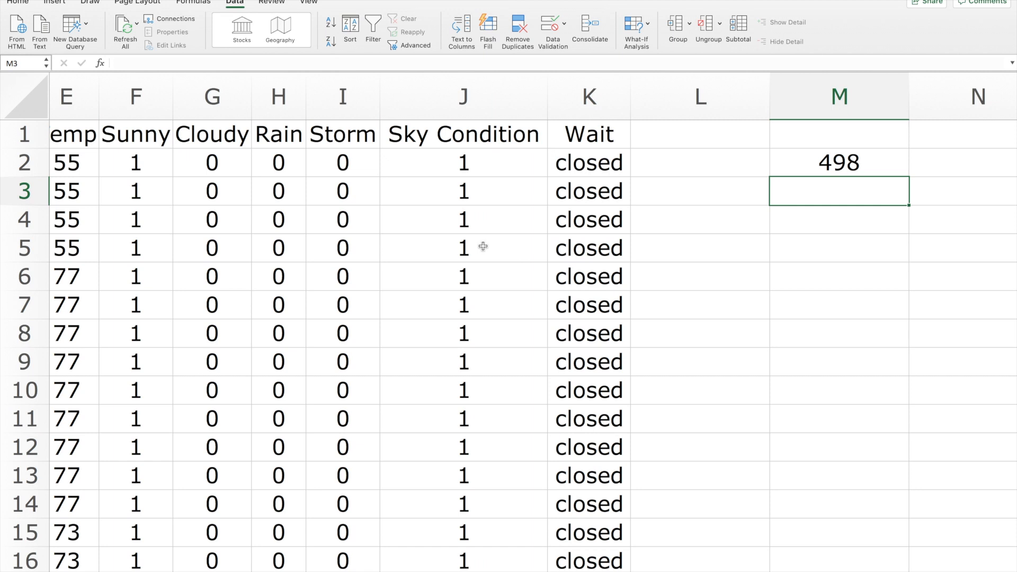
left_click(128, 96)
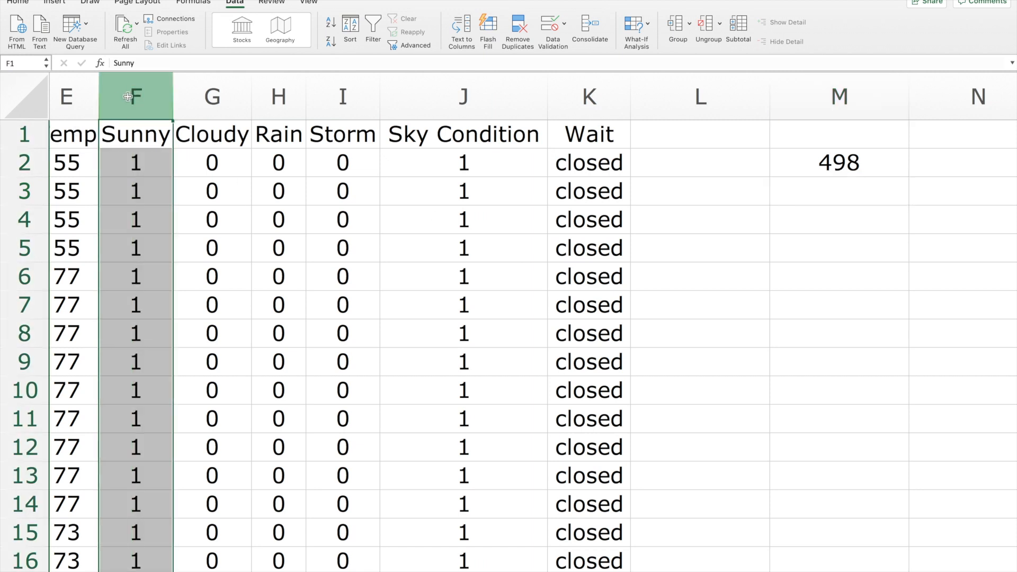
left_click(466, 96, "super")
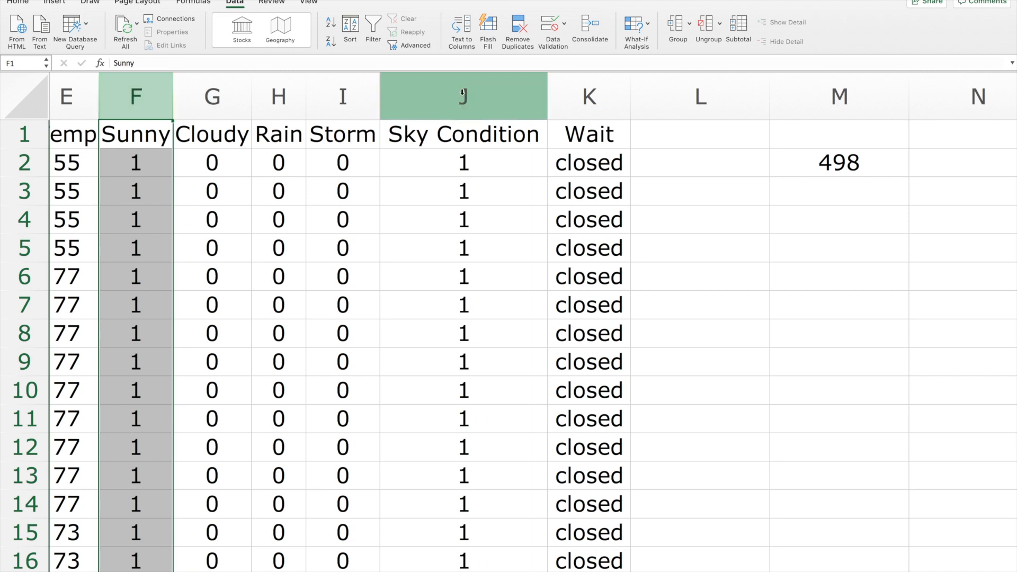
left_click(467, 96)
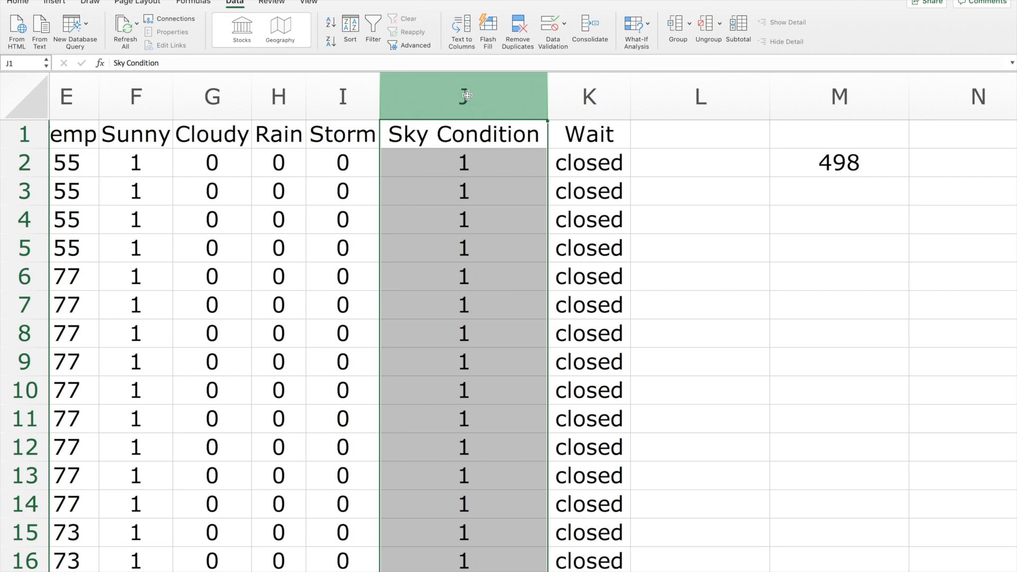
left_click(214, 95)
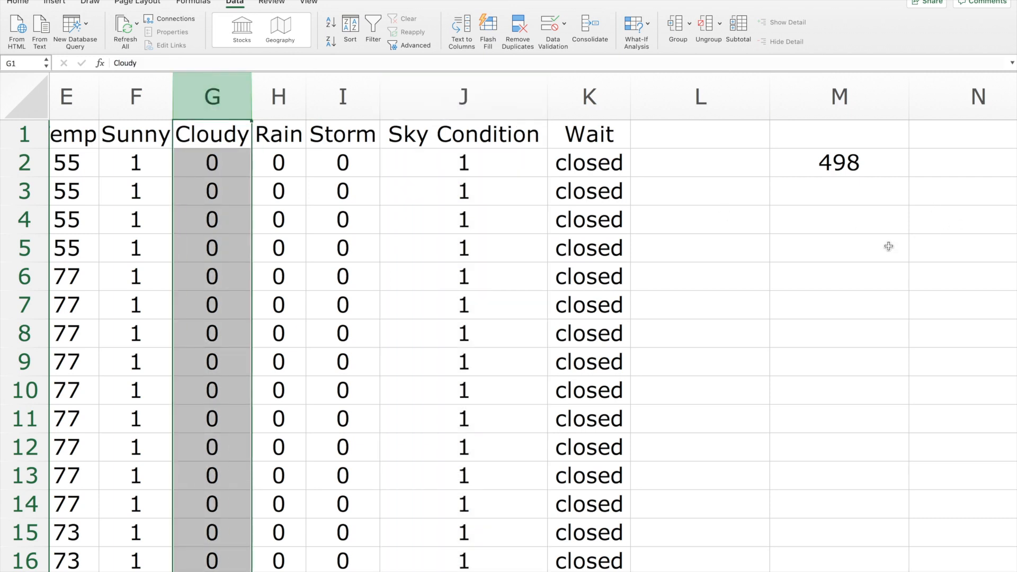
left_click(842, 220)
type("=")
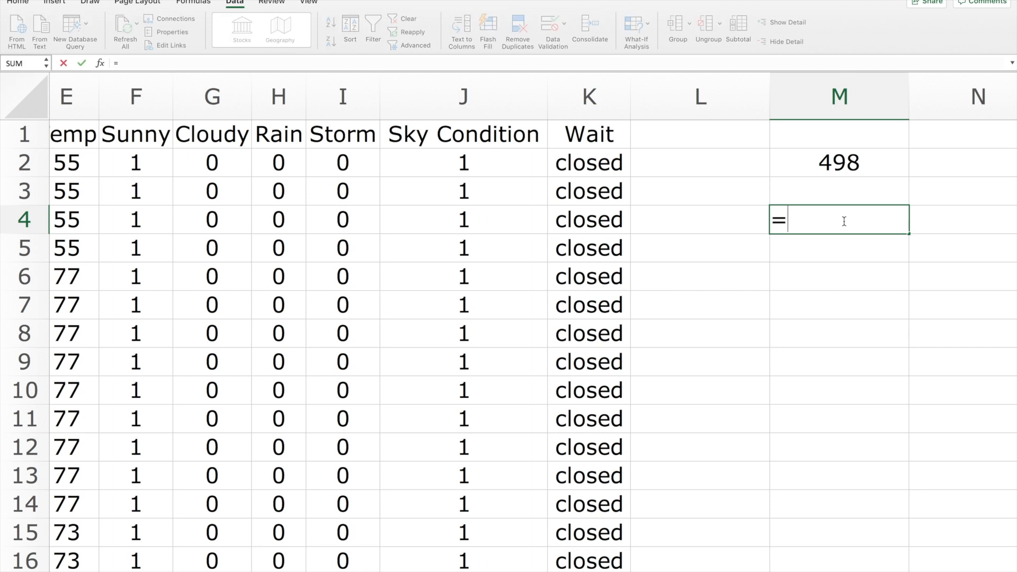
type("countif(")
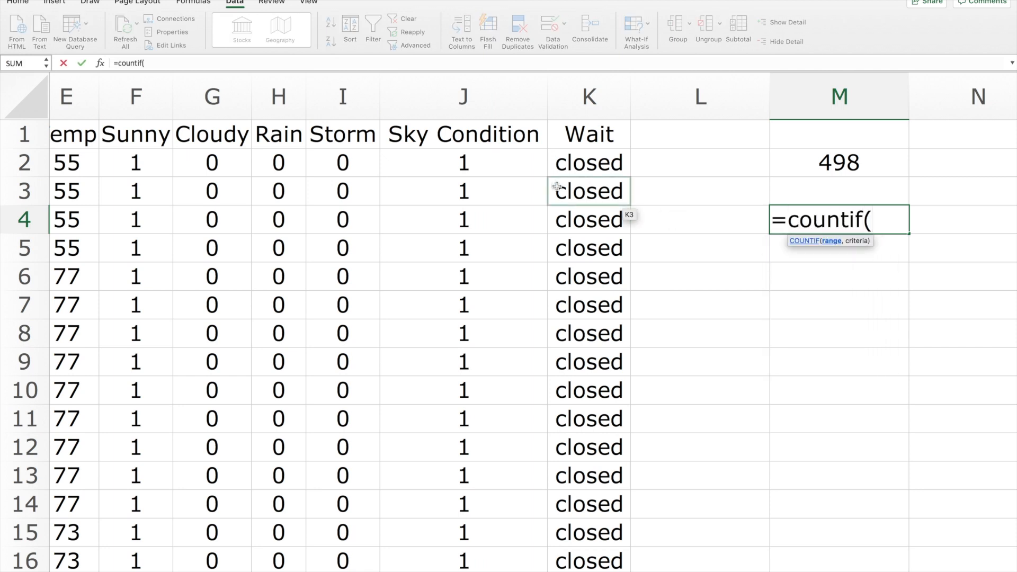
left_click(214, 86)
type(",")
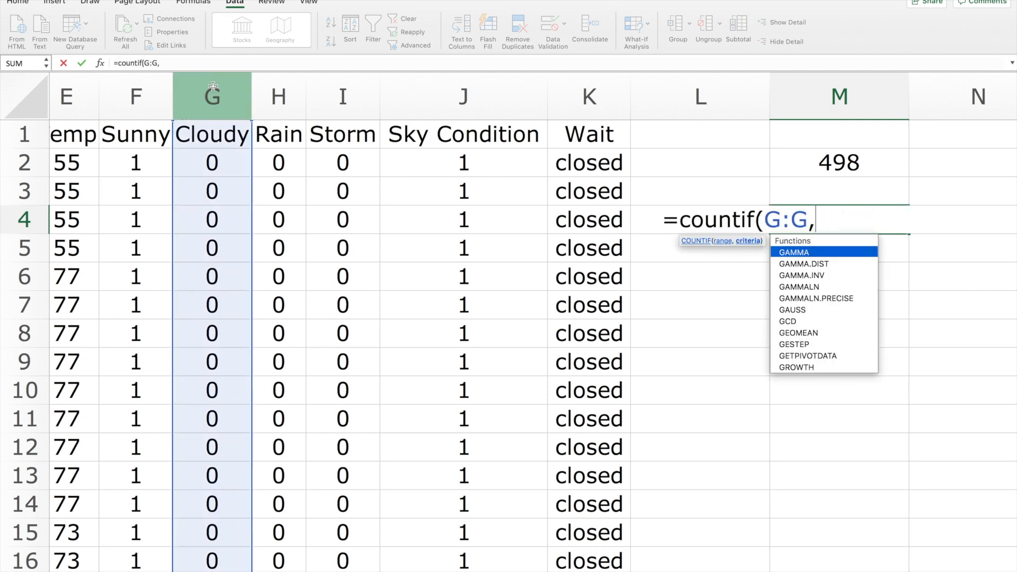
type("1)")
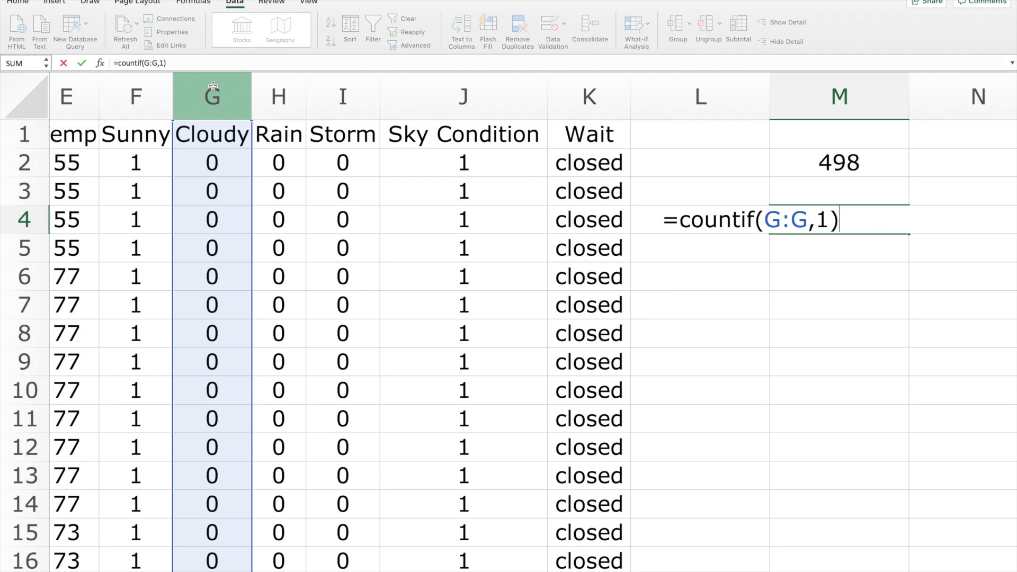
key("Return")
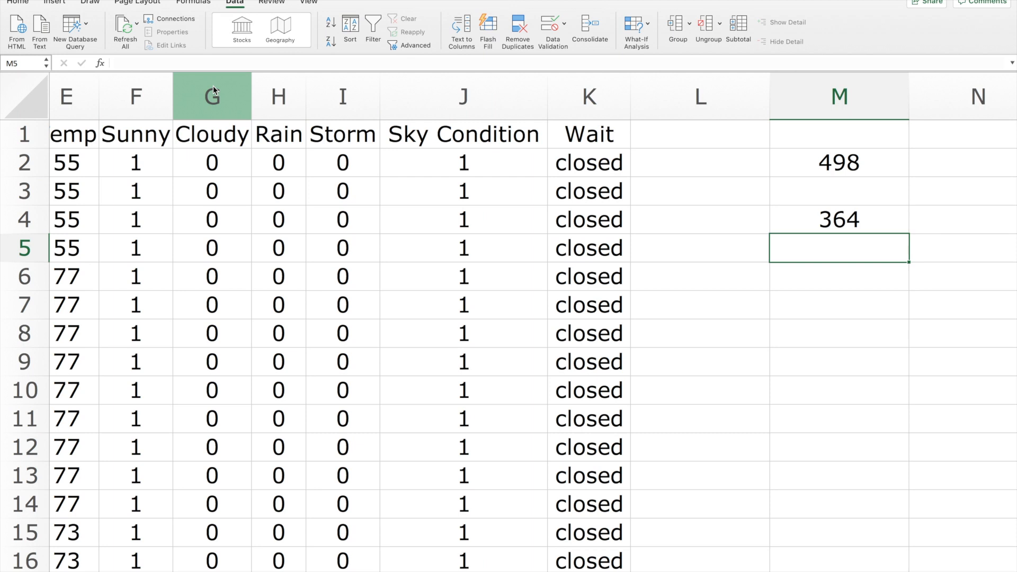
Count the records with sky condition 2 in cell M6 with the formula =countif(j:j,2).
left_click(439, 90)
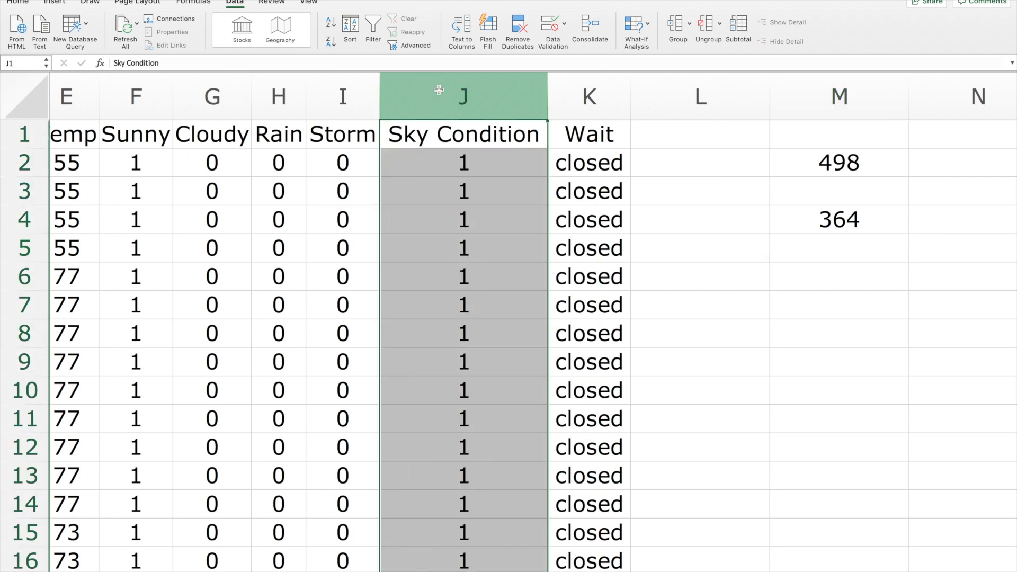
left_click(806, 275)
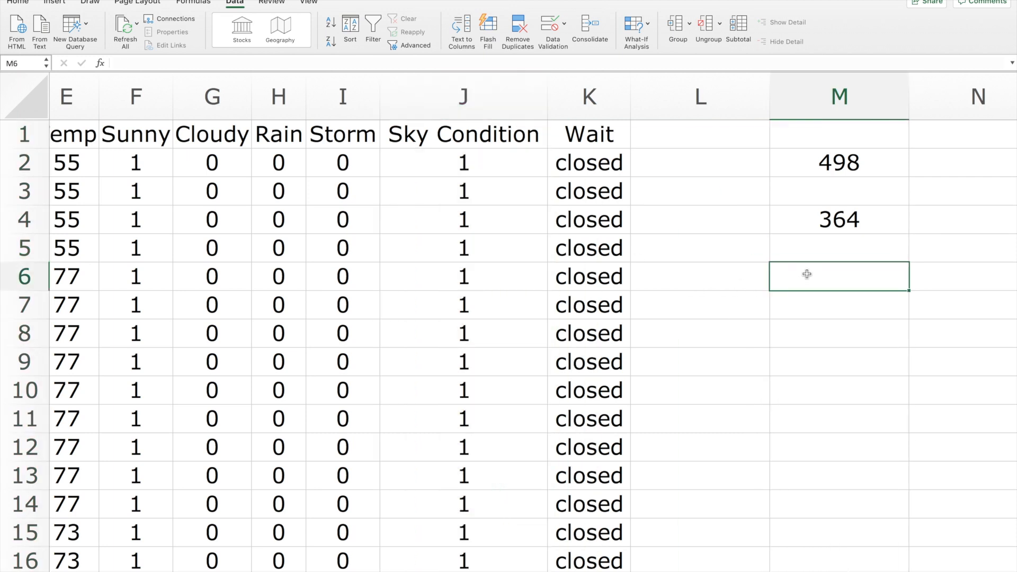
type("=co")
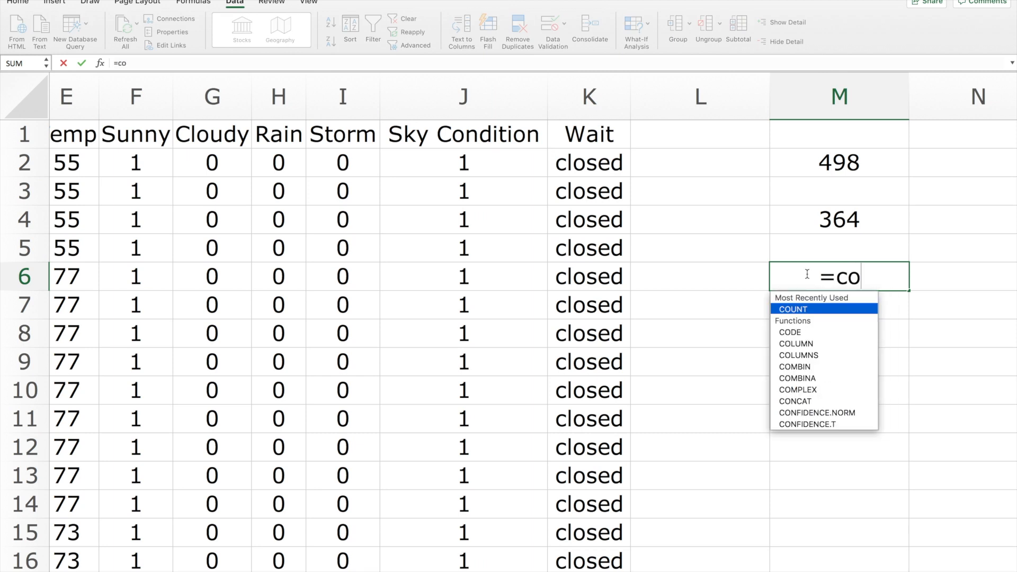
type("untif(")
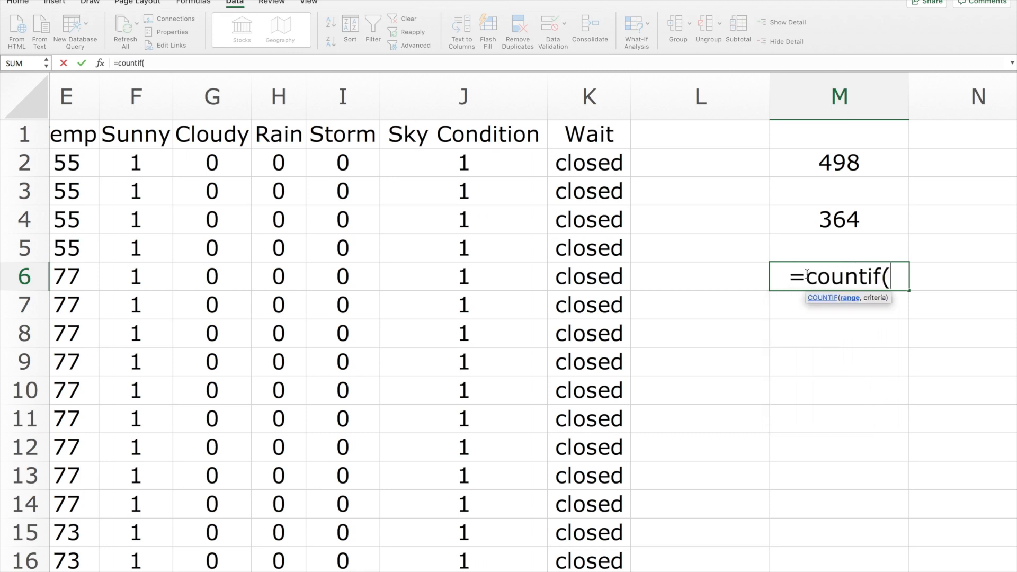
type("j")
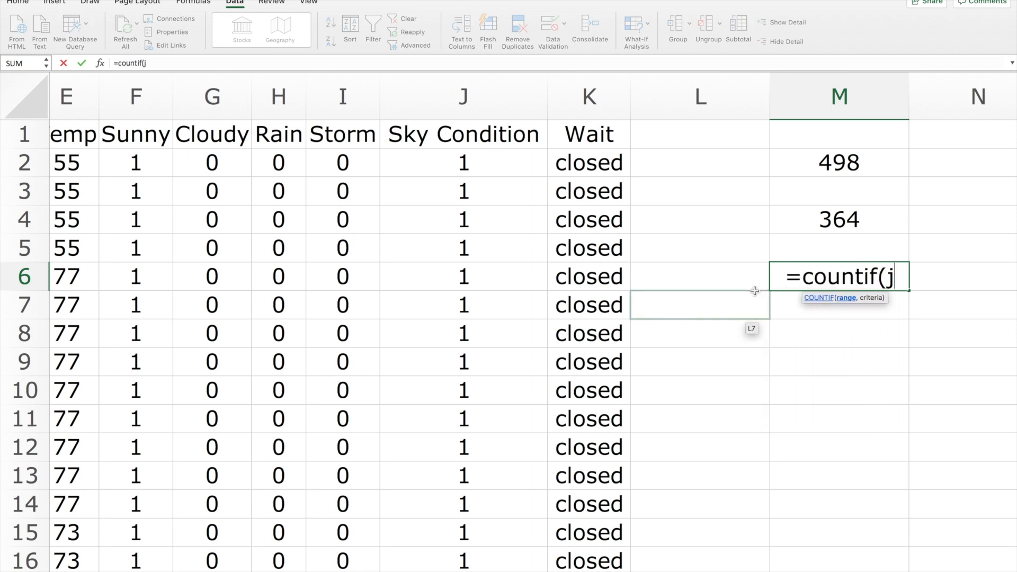
type(":")
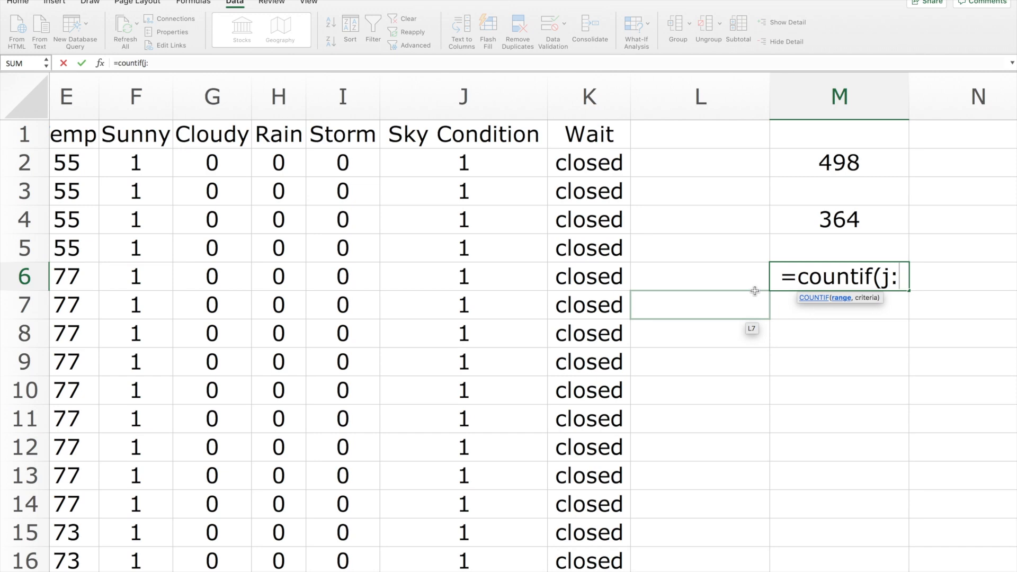
type("j,")
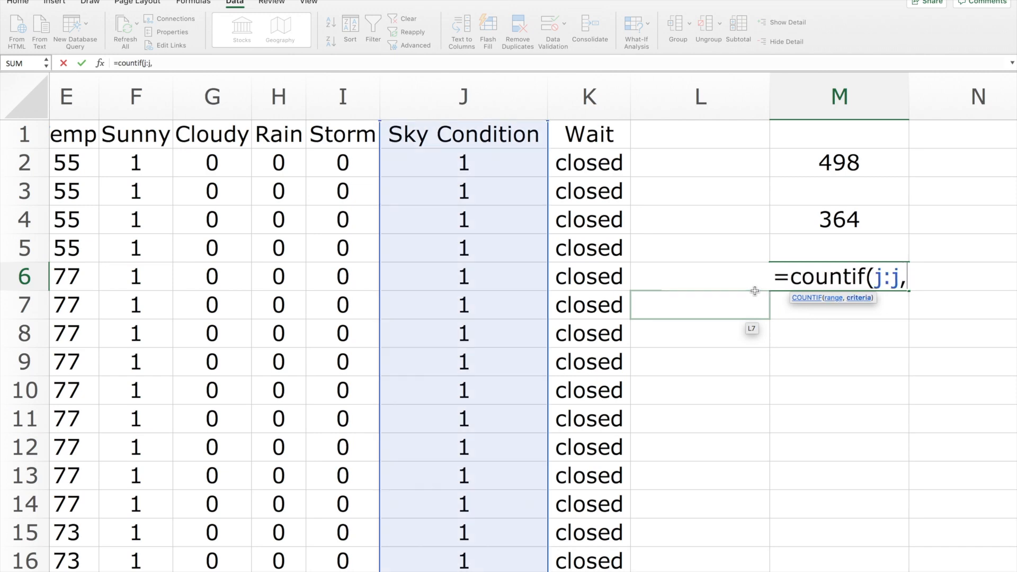
type("2)")
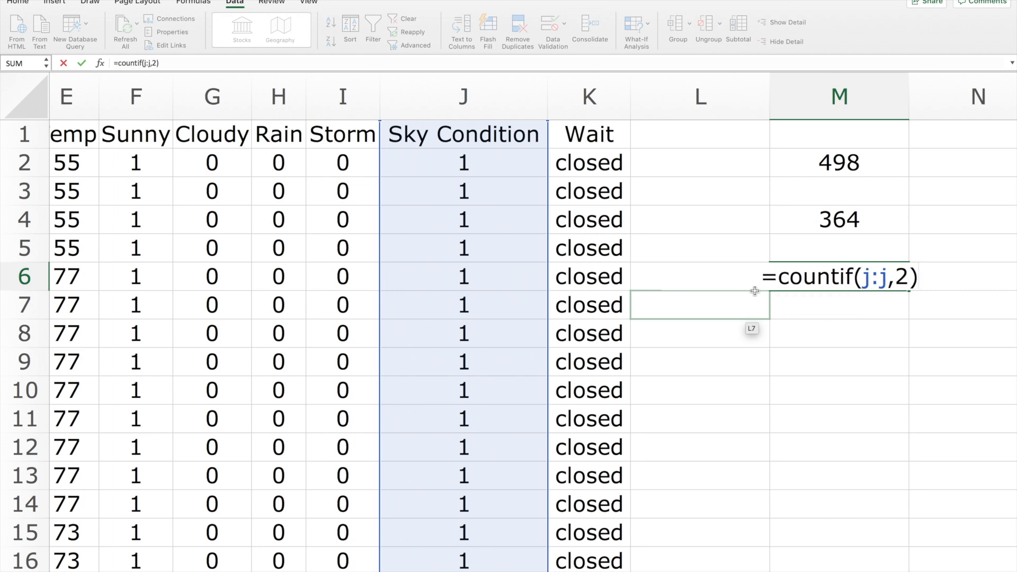
key("Return")
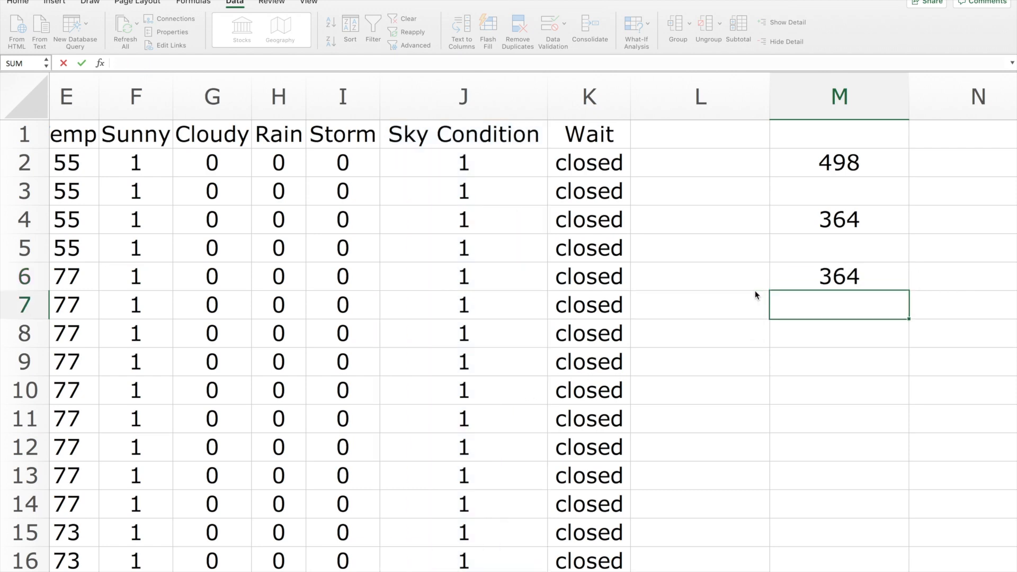